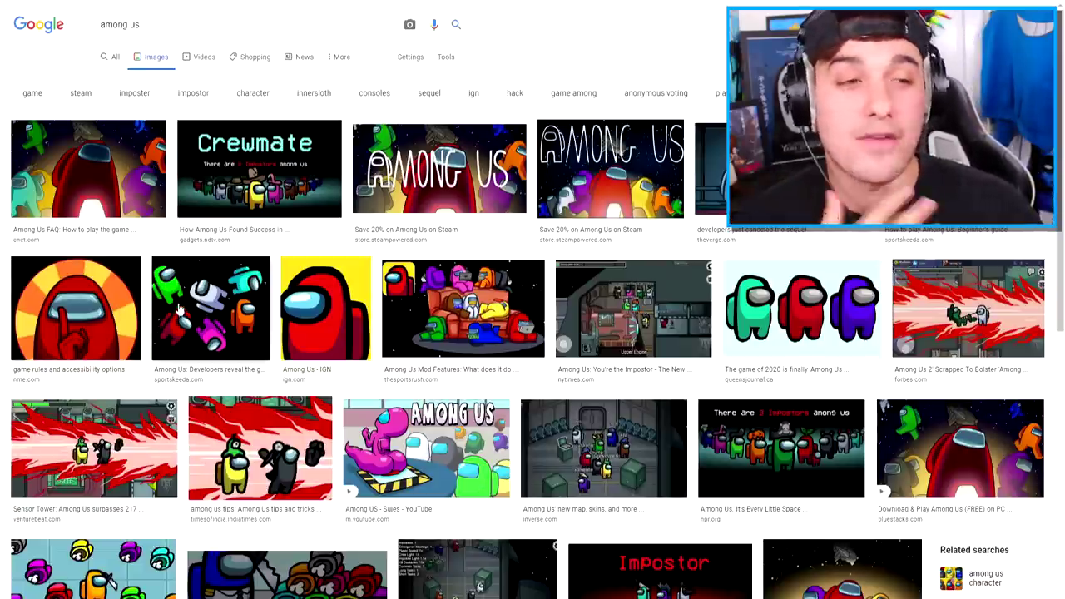
# - Scale the red crewmate reference image up to about 306% and centre it on the canvas
pyautogui.scroll(-1, 333, 308)
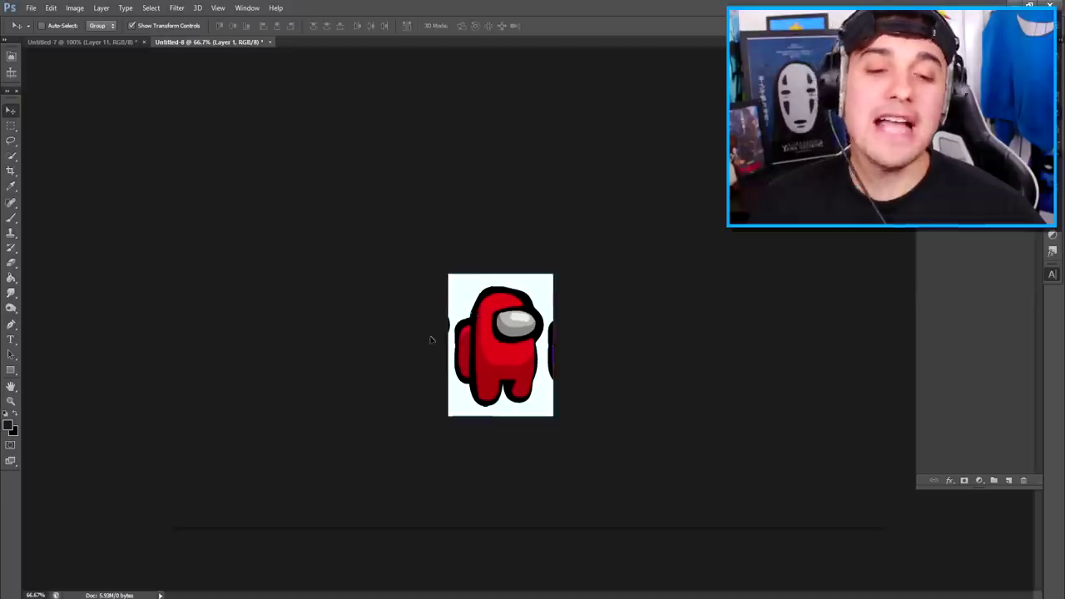
pyautogui.moveTo(431, 339); pyautogui.dragTo(419, 427)
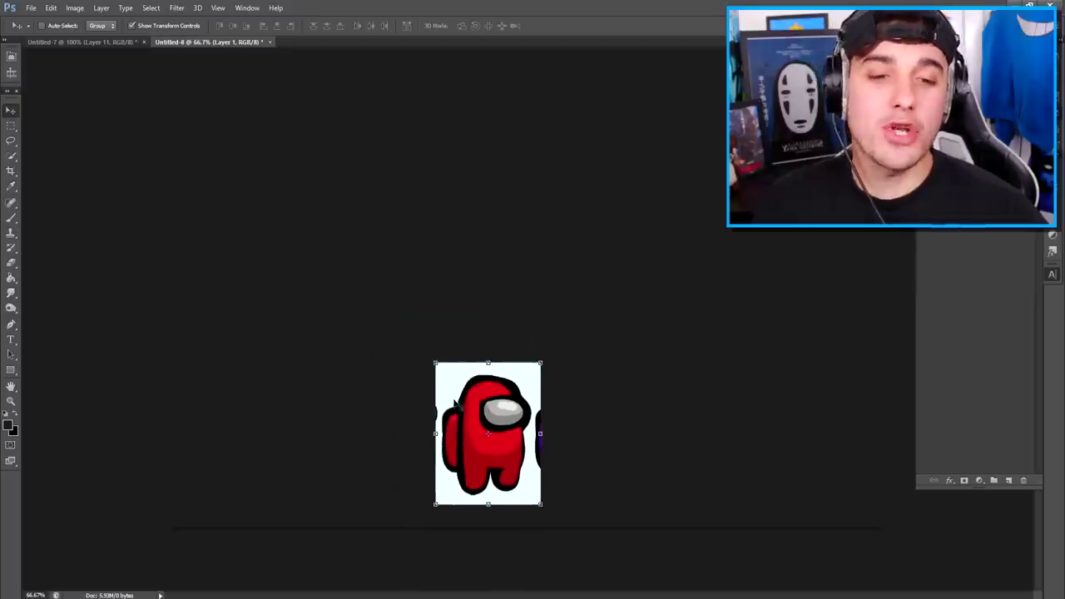
pyautogui.hotkey('ctrl', 't')
pyautogui.moveTo(435, 361); pyautogui.dragTo(146, 129)
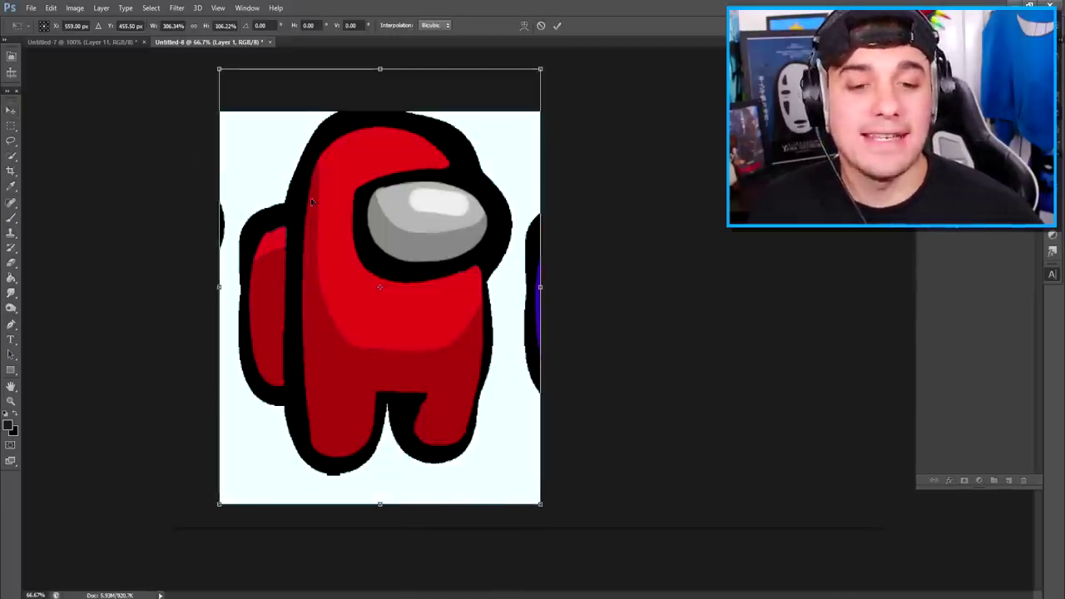
pyautogui.moveTo(312, 201); pyautogui.dragTo(433, 230)
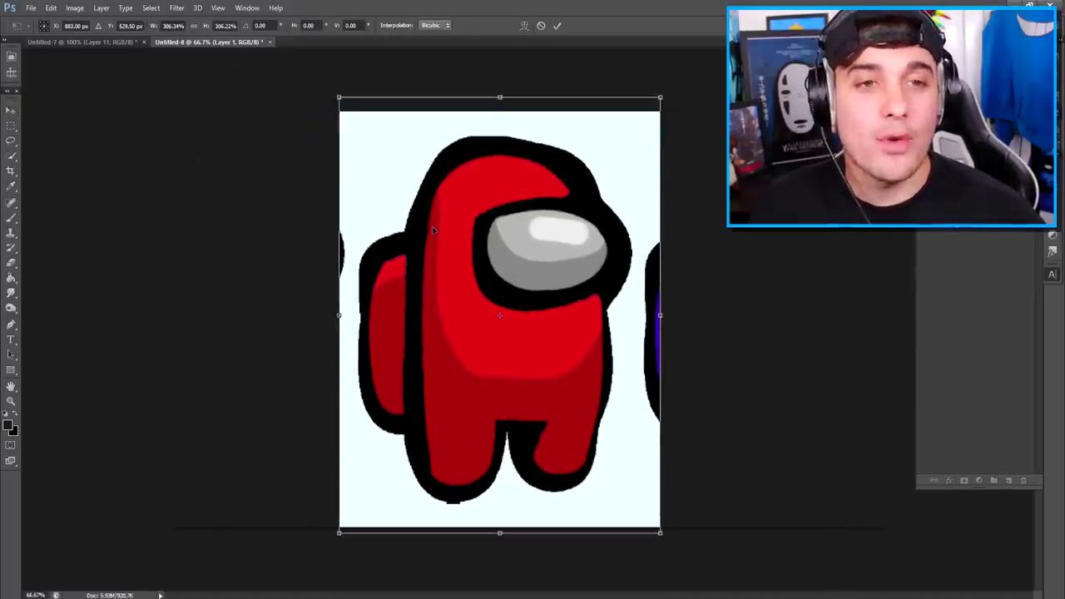
pyautogui.click(556, 25)
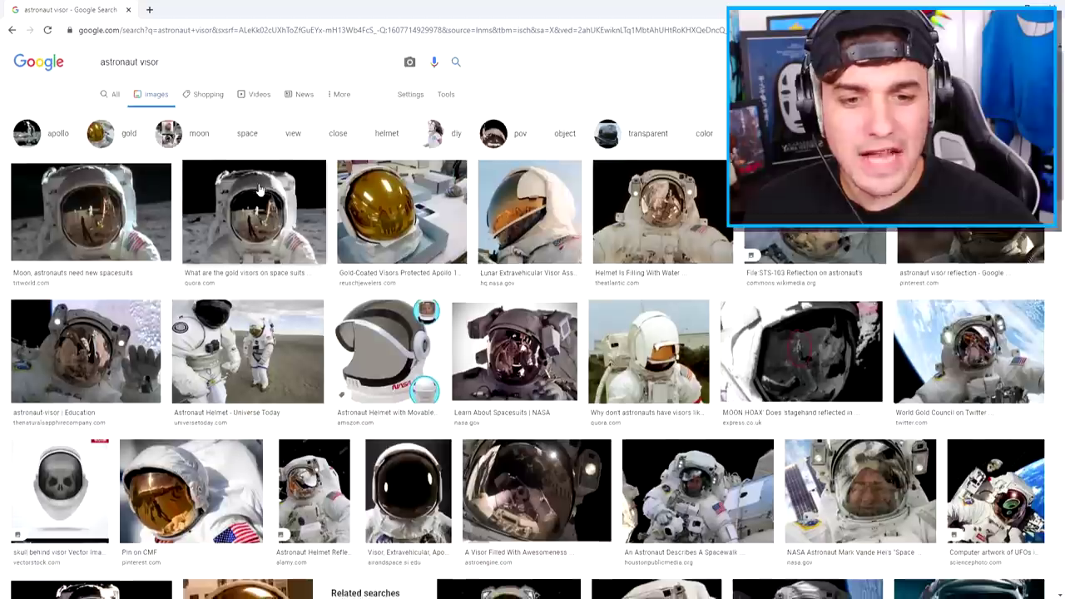
# - Look through the astronaut visor image results for a reference and paste one beside the crewmate in the Photoshop document
pyautogui.scroll(-5, 277, 178)
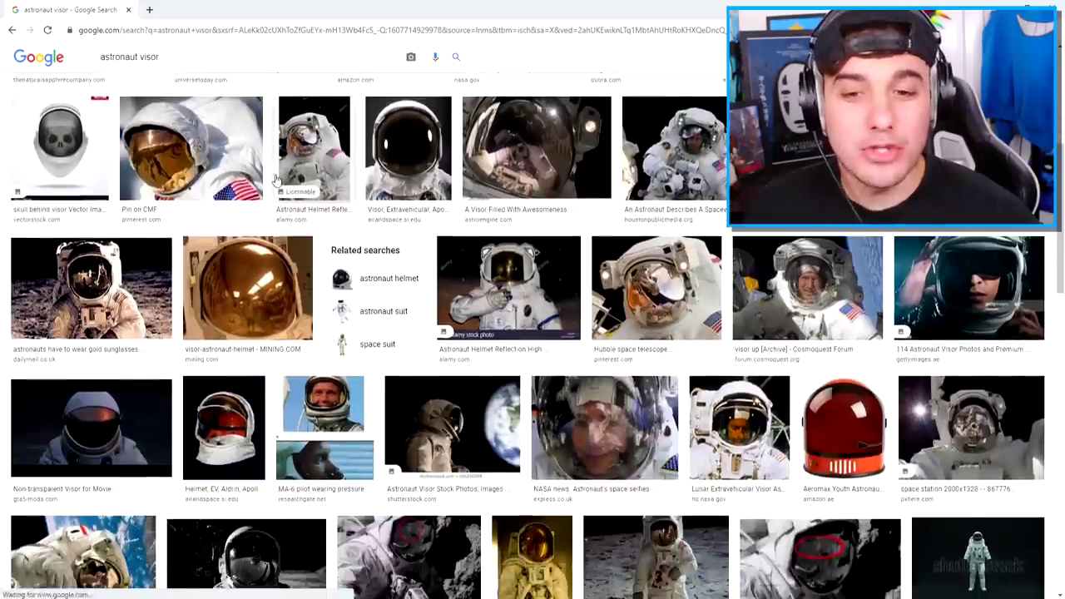
pyautogui.scroll(-4, 277, 179)
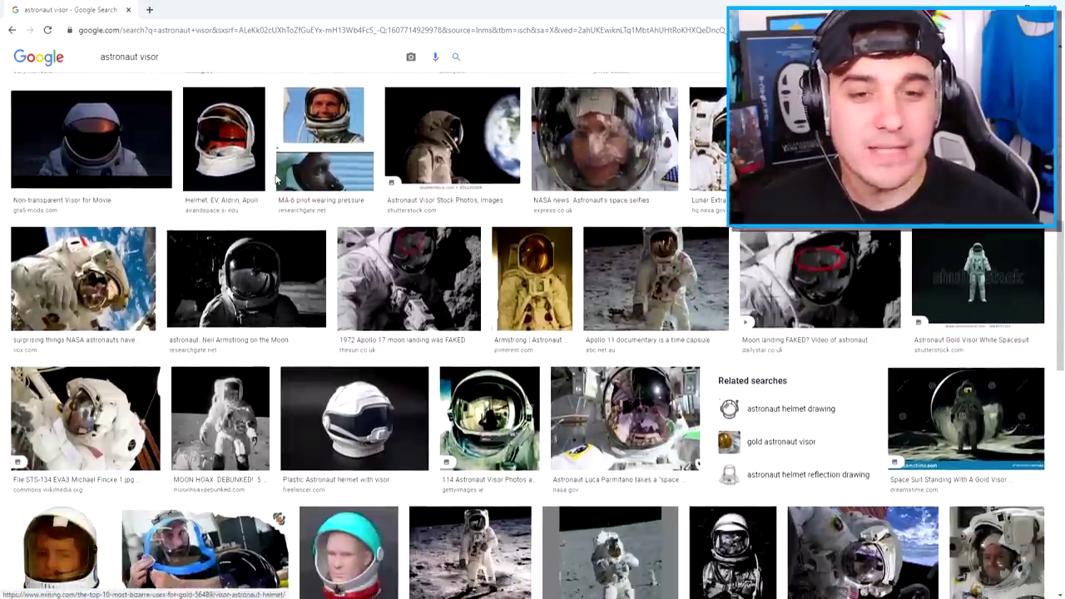
pyautogui.scroll(-2, 277, 178)
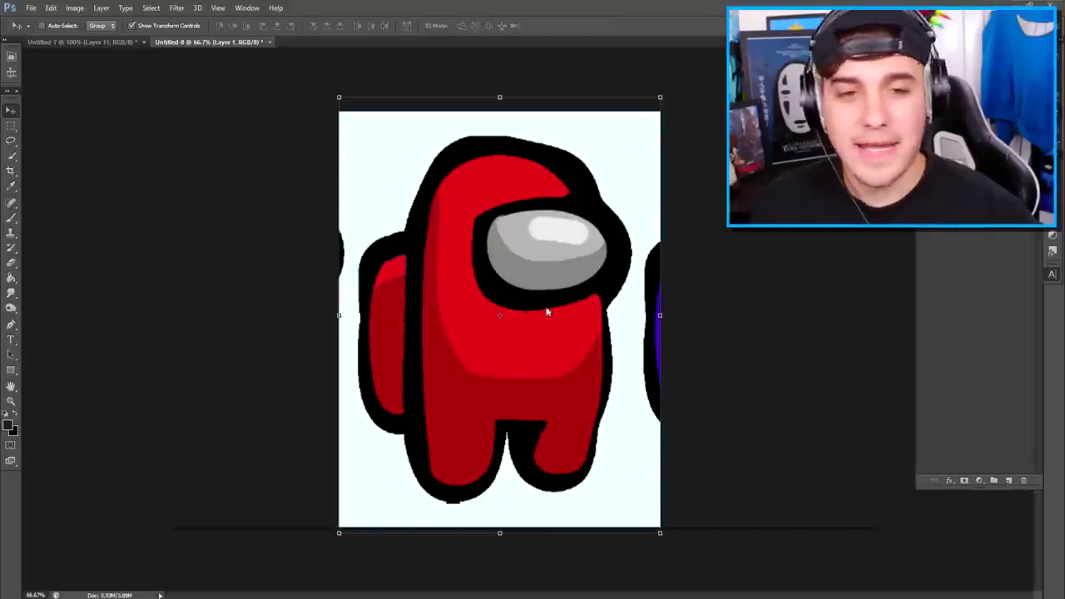
pyautogui.hotkey('ctrl', 'v')
pyautogui.moveTo(466, 394); pyautogui.dragTo(708, 313)
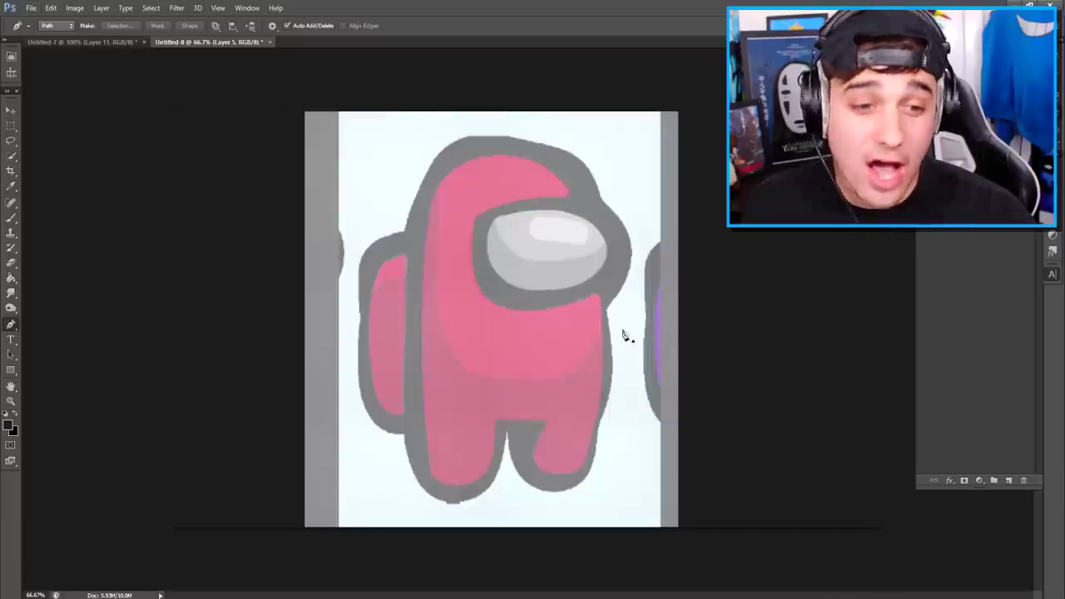
# - Trace the crewmate's body outline with the Pen tool from the top of the head down the back to the foot
pyautogui.click(502, 155)
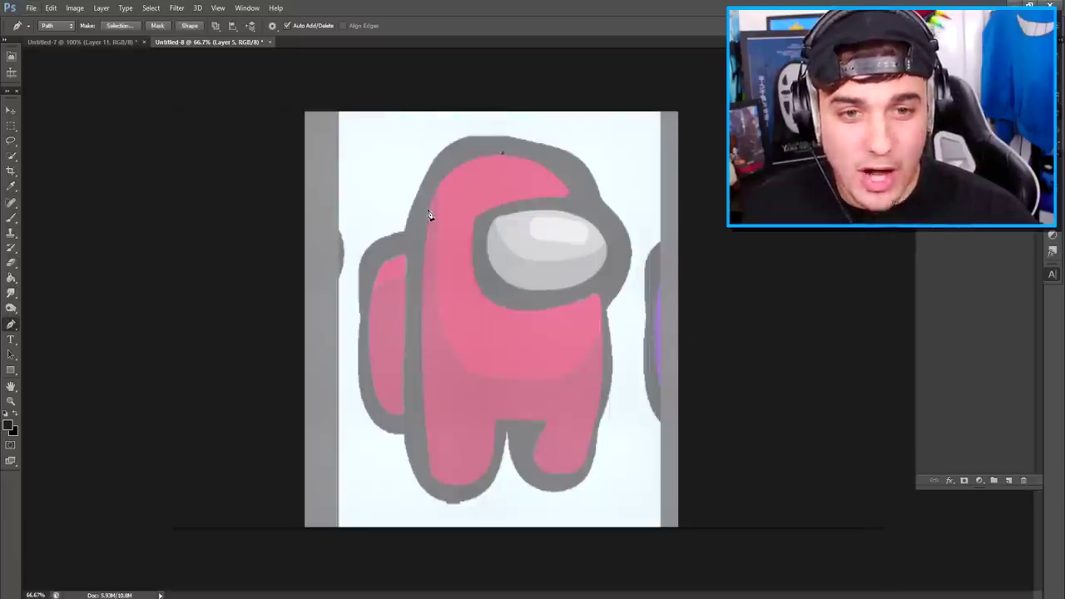
pyautogui.click(409, 282)
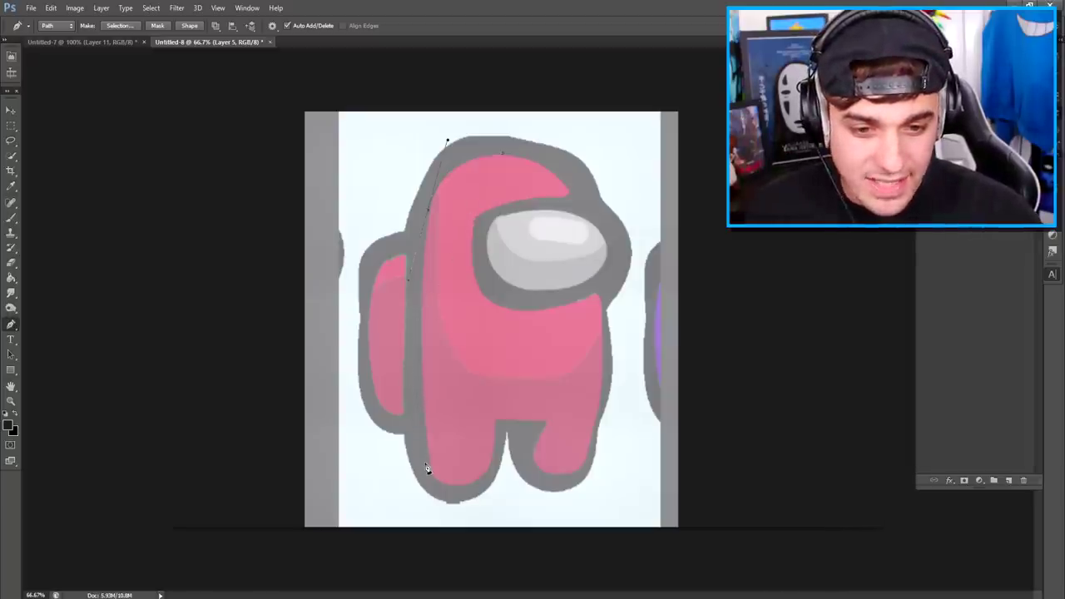
pyautogui.moveTo(431, 492); pyautogui.dragTo(432, 496)
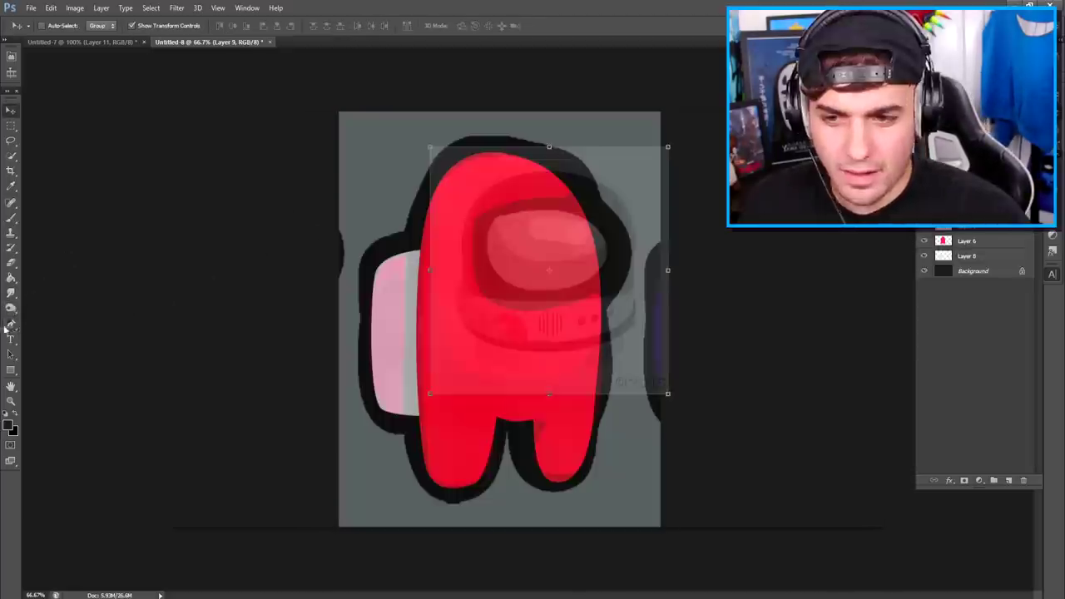
# - Trace the visor outline with the Pen tool along its upper edge and down around its back corner
pyautogui.click(583, 213)
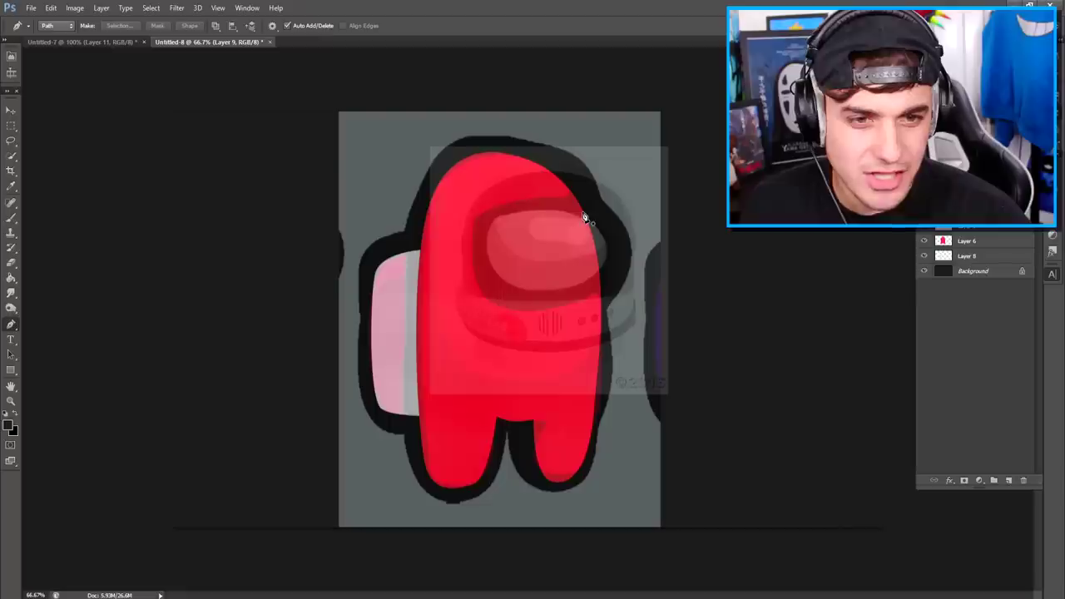
pyautogui.click(536, 208)
pyautogui.click(514, 213)
pyautogui.click(492, 218)
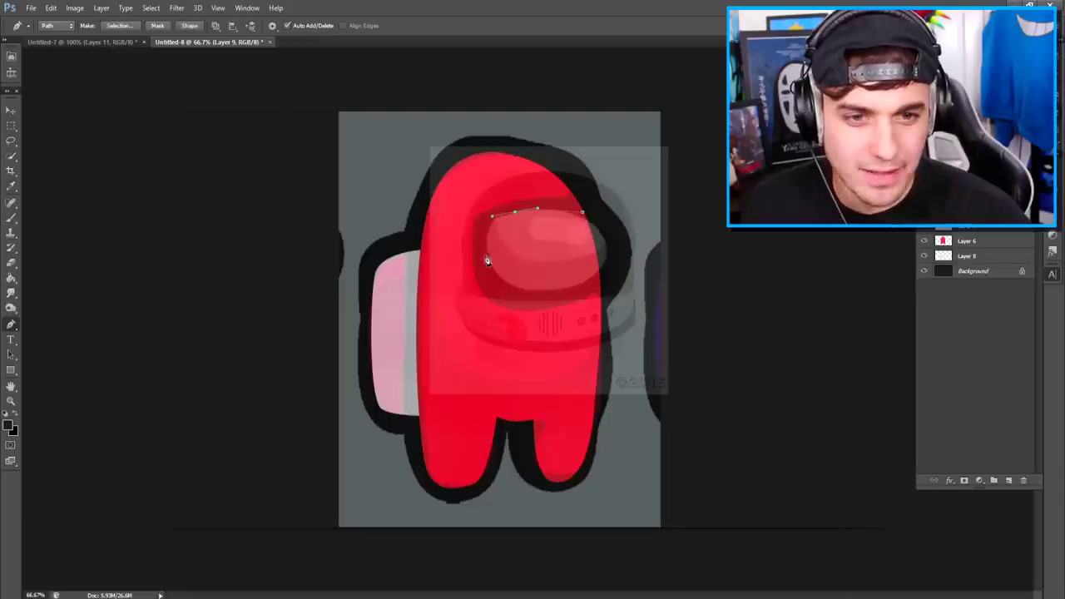
pyautogui.moveTo(487, 265); pyautogui.dragTo(492, 298)
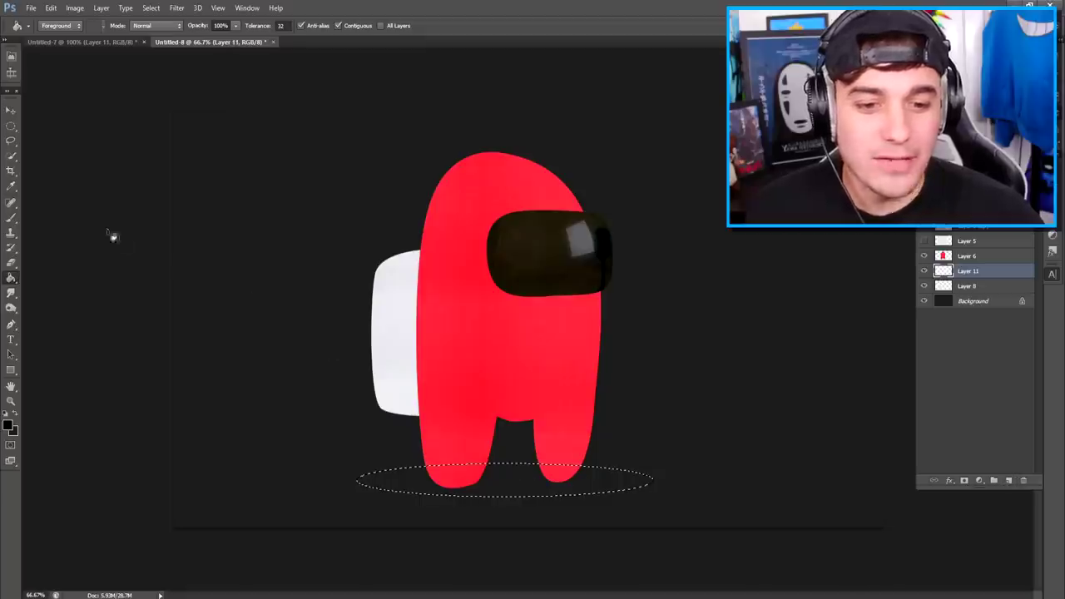
# - Fill the elliptical selection beneath the crewmate's feet with black as a ground shadow and deselect it
pyautogui.hotkey('alt', 'BackSpace')
pyautogui.click(11, 125)
pyautogui.hotkey('ctrl', 'd')
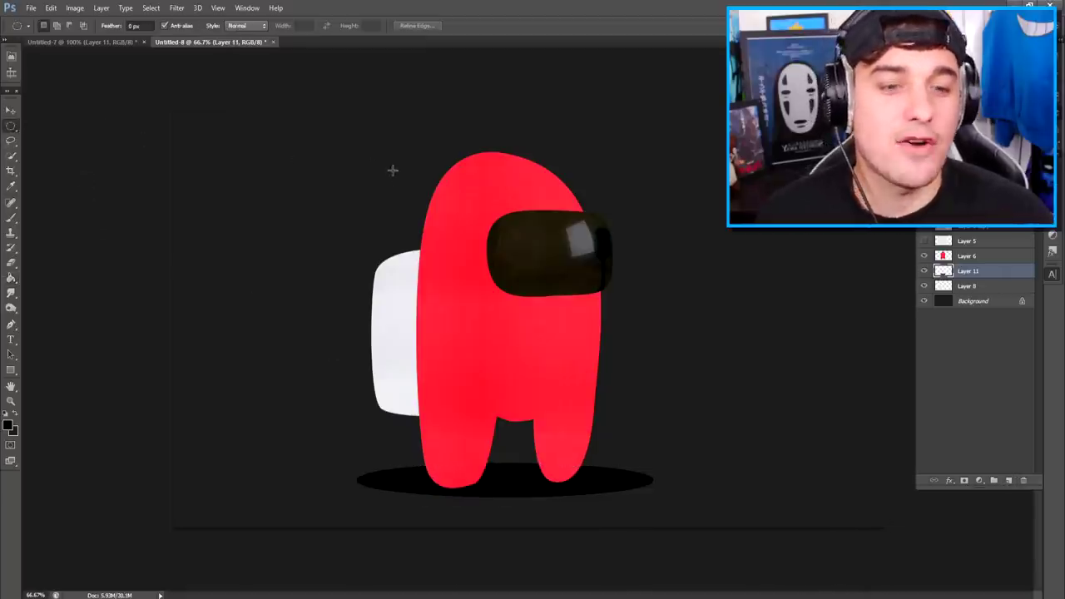
pyautogui.press('v')
pyautogui.hotkey('ctrl', 'v')
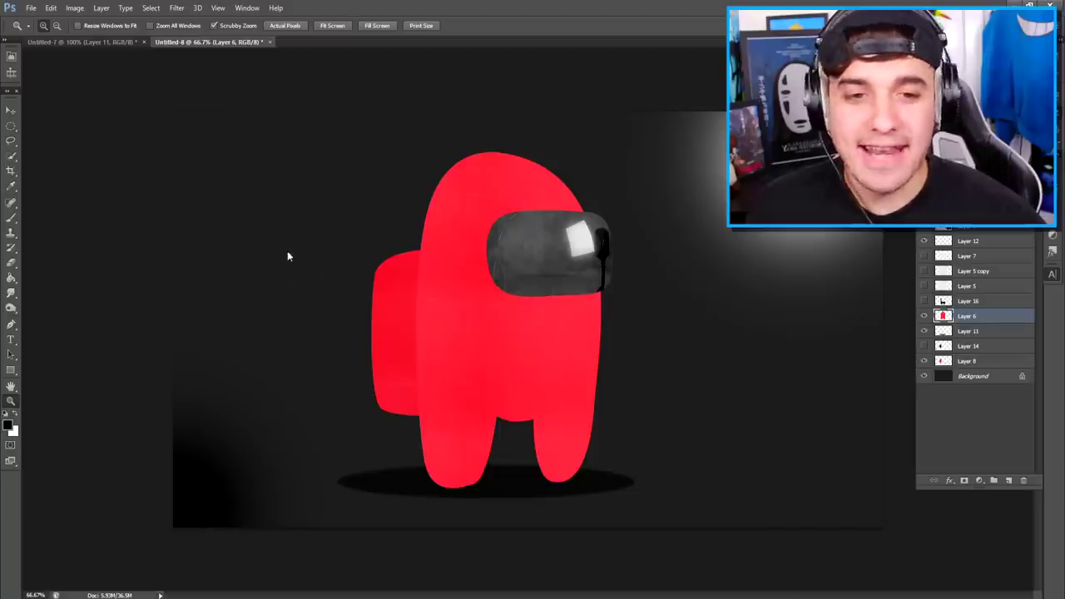
# - Inspect the shaded crewmate up close and briefly toggle the visibility of the layers from Layer 24 up to Layer 19 copy
pyautogui.press('space')
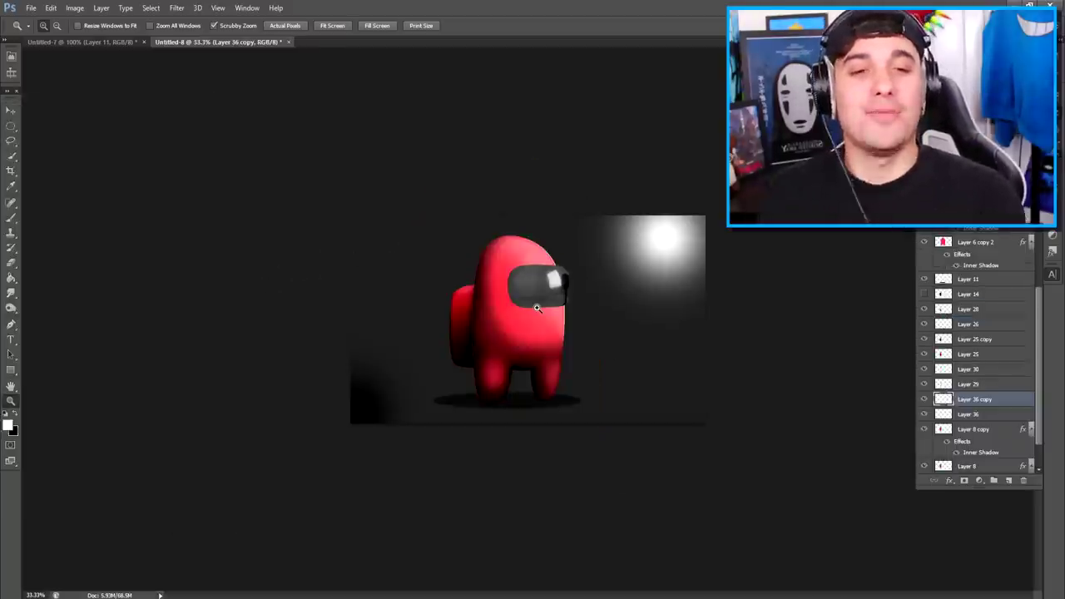
pyautogui.hotkey('ctrl', '+')
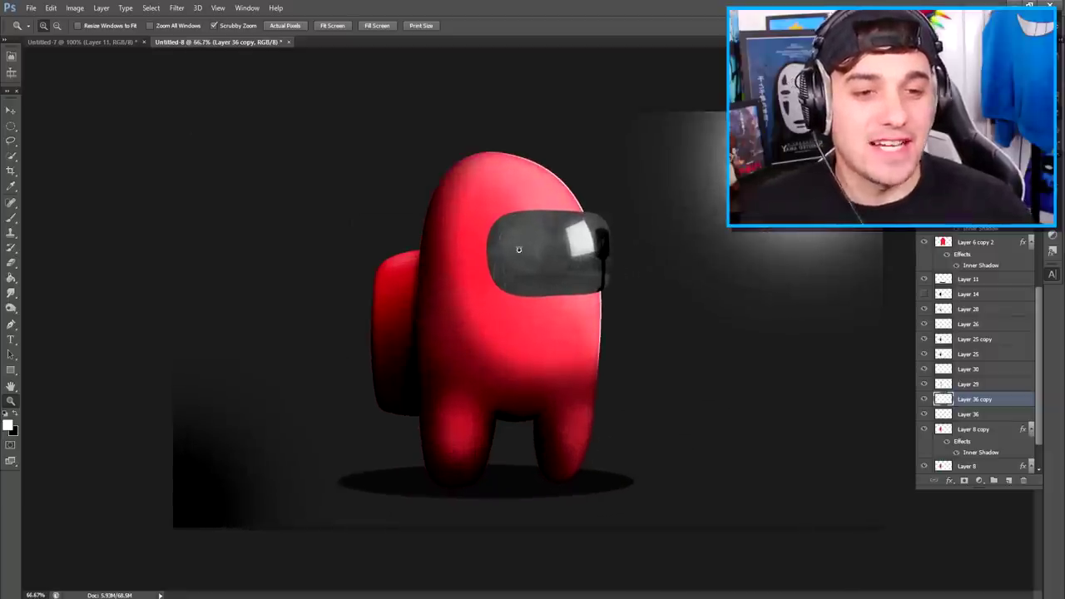
pyautogui.scroll(8, 975, 357)
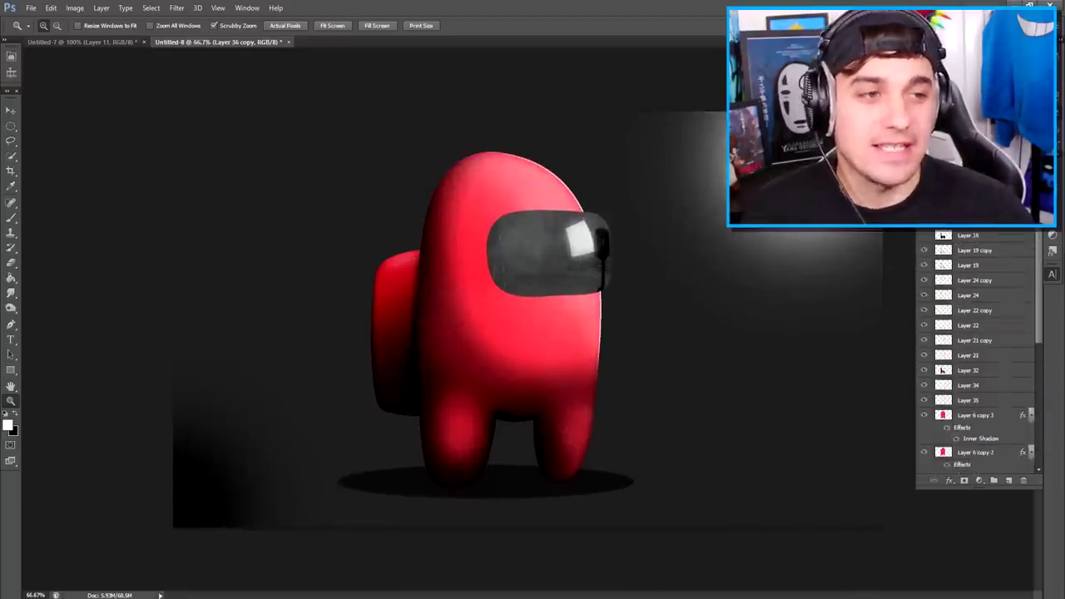
pyautogui.moveTo(923, 300); pyautogui.dragTo(924, 255)
pyautogui.hotkey('ctrl', 'z')
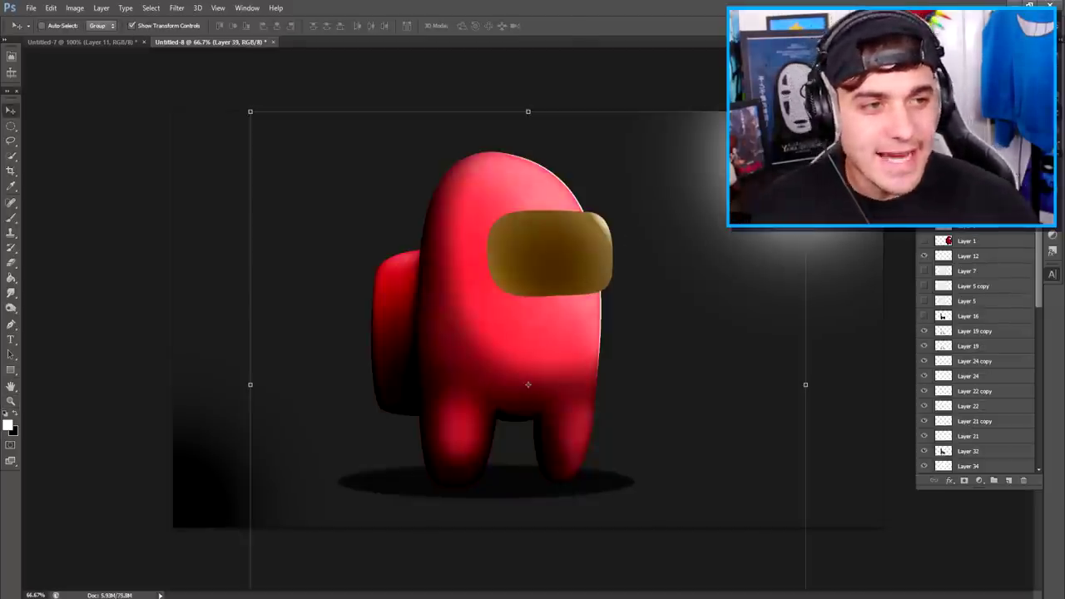
# - Desaturate the gold visor to neutral grey with a Hue/Saturation adjustment
pyautogui.hotkey('ctrl', 'alt', 'shift', 'e')
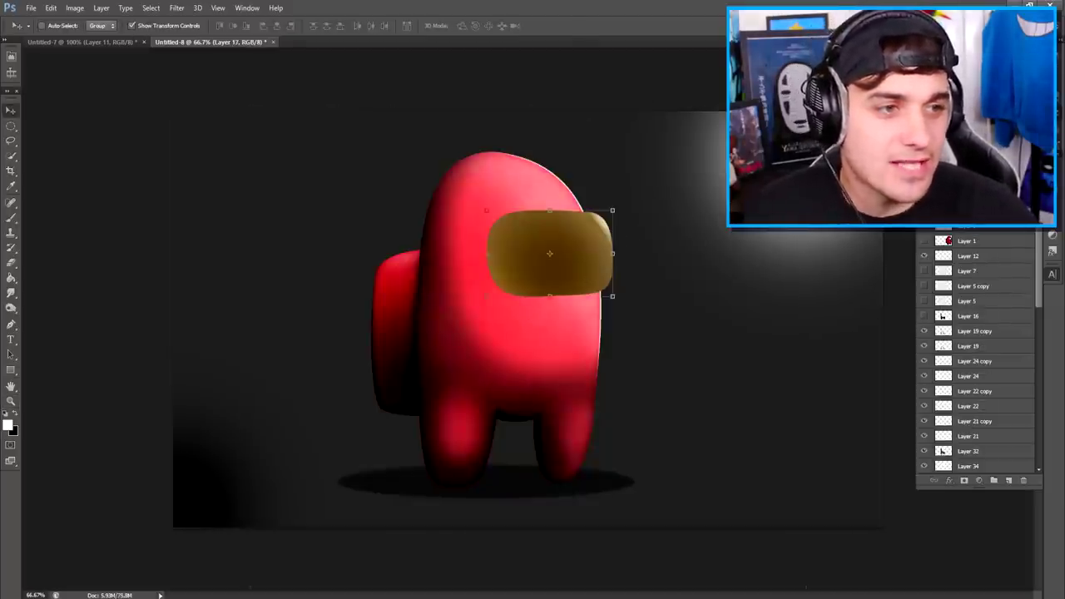
pyautogui.click(74, 8)
pyautogui.moveTo(86, 39)
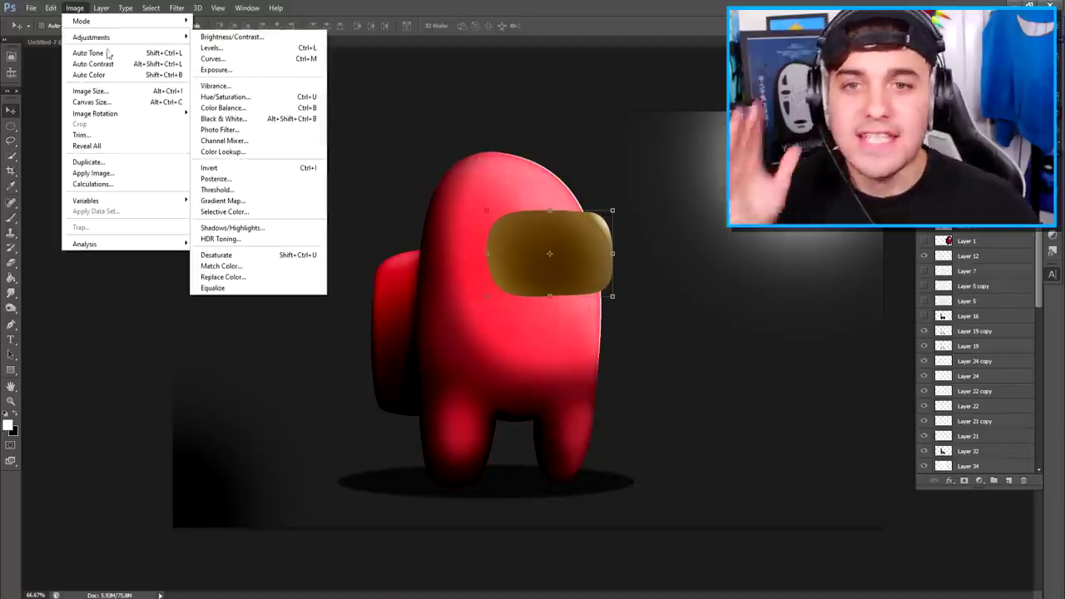
pyautogui.click(237, 98)
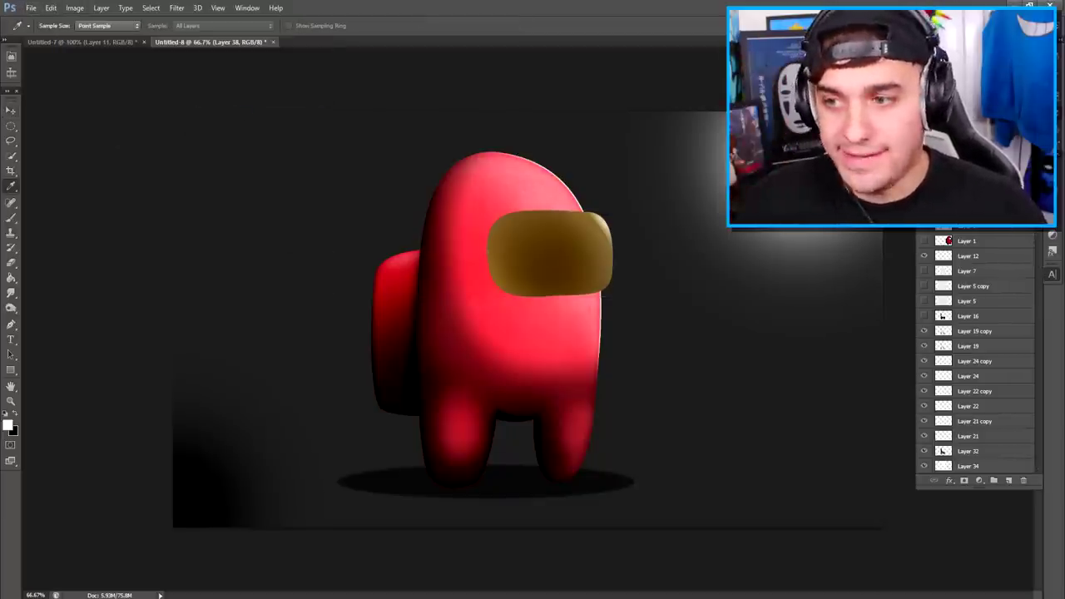
pyautogui.press('Return')
# - Increase the visor's contrast with a Curves adjustment that raises the highlights and lowers the shadows
pyautogui.click(75, 7)
pyautogui.click(530, 4)
pyautogui.click(76, 9)
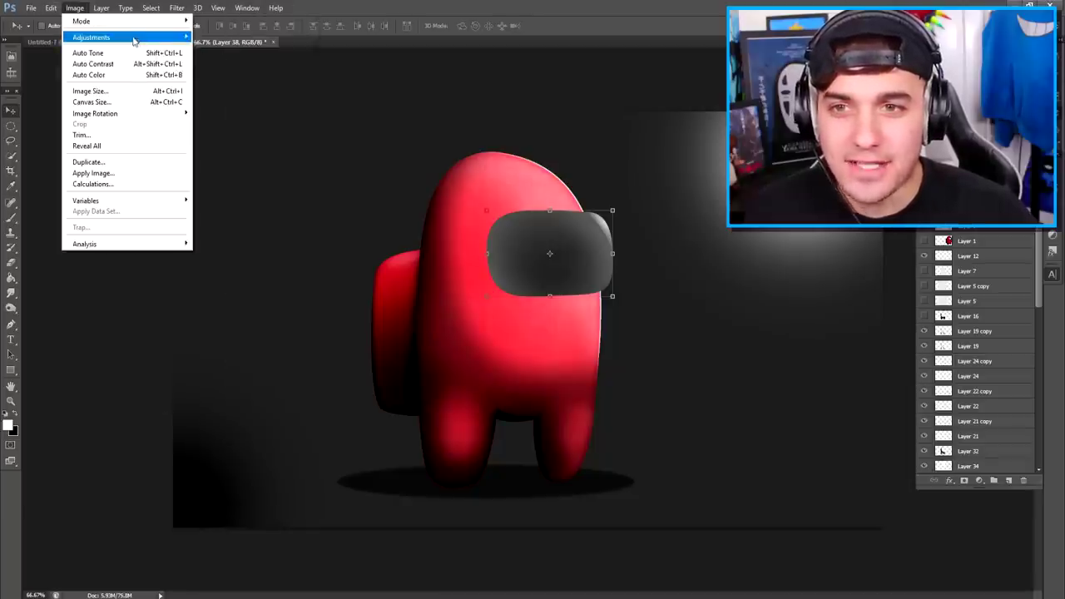
pyautogui.moveTo(108, 37)
pyautogui.click(255, 59)
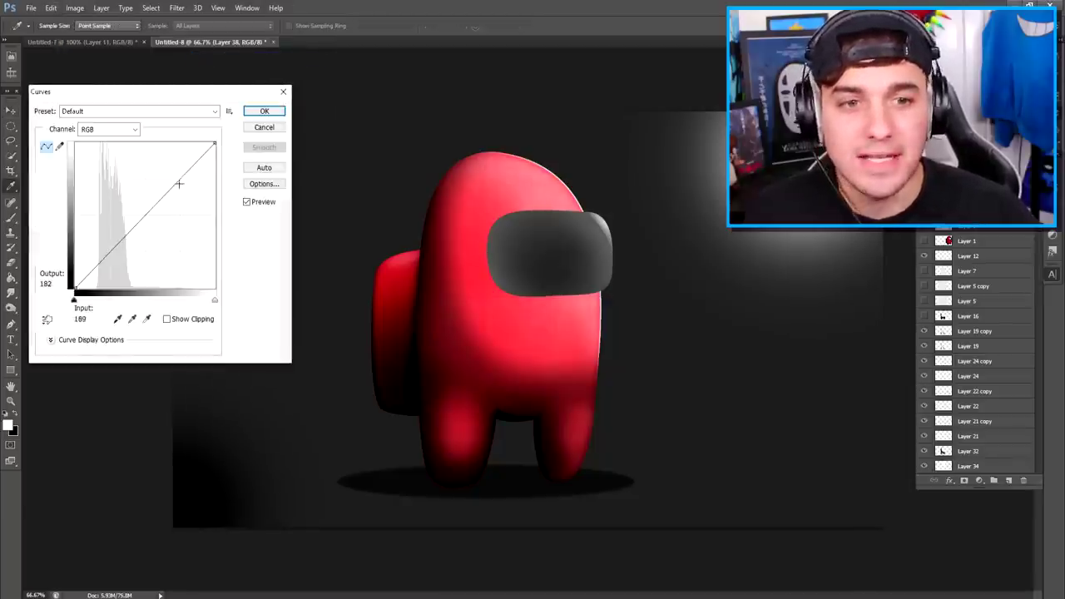
pyautogui.moveTo(178, 181); pyautogui.dragTo(149, 170)
pyautogui.moveTo(107, 218); pyautogui.dragTo(116, 238)
pyautogui.press('Return')
pyautogui.press('v')
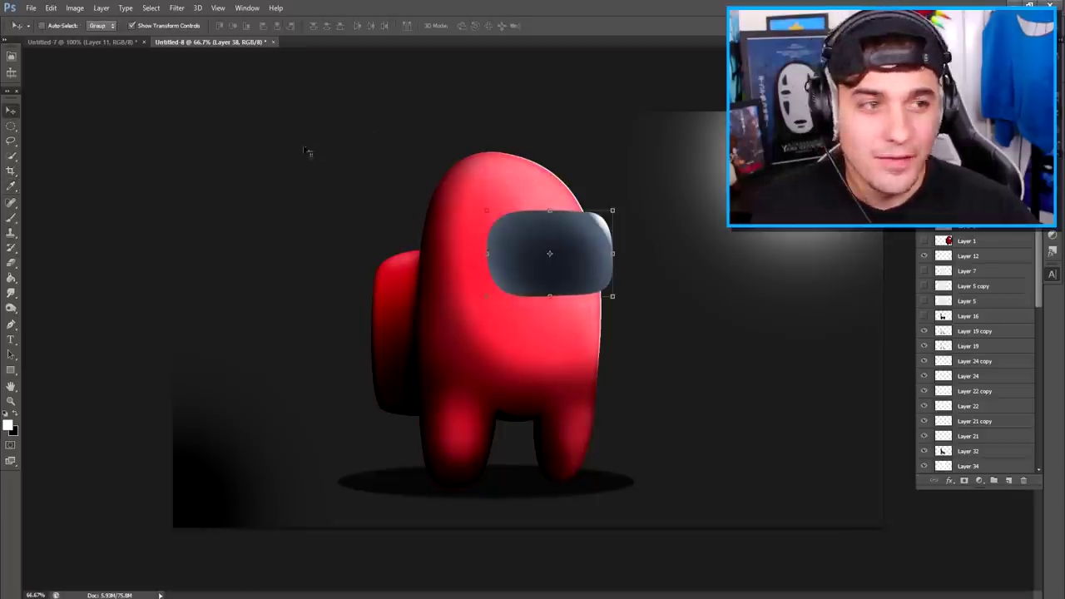
# - Load the visor's outline as a selection and brush soft black shading along its lower edge on a new layer
pyautogui.keyDown('ctrl'); pyautogui.click(942, 218); pyautogui.keyUp('ctrl')
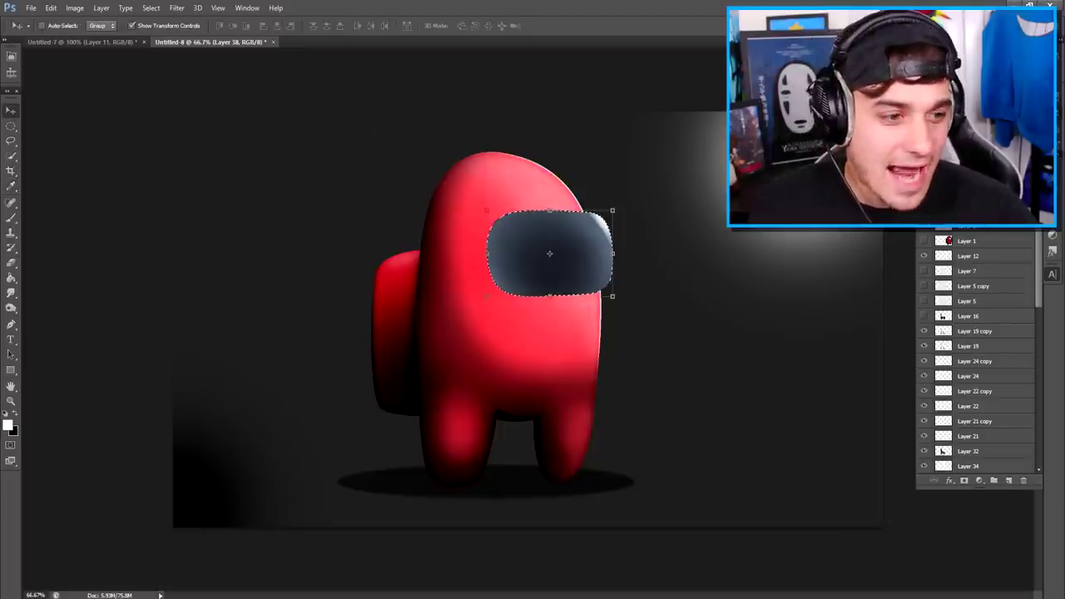
pyautogui.click(1007, 481)
pyautogui.click(11, 217)
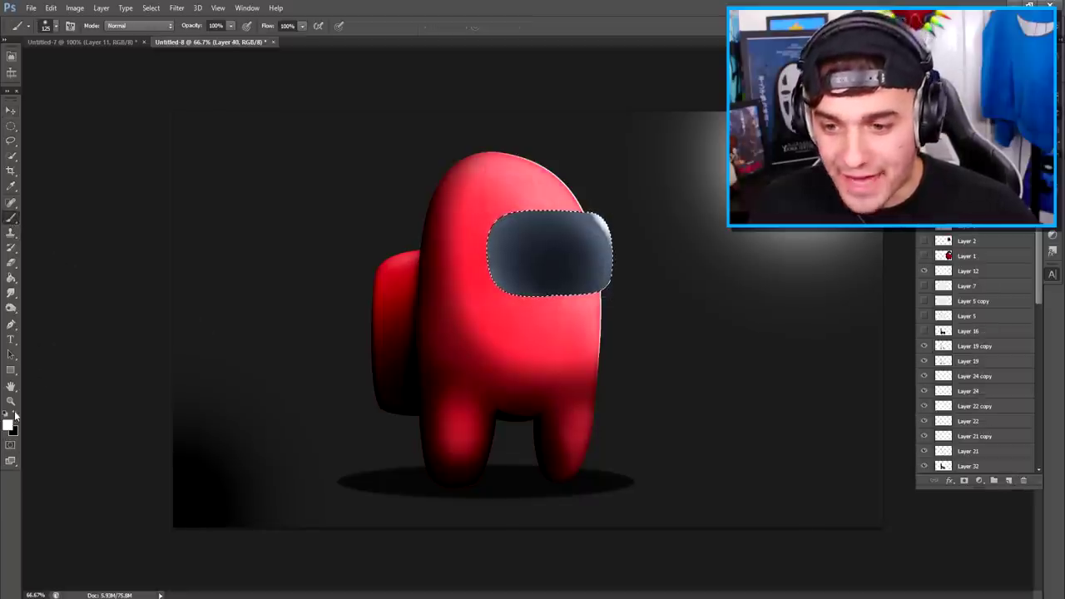
pyautogui.click(14, 414)
pyautogui.moveTo(512, 326); pyautogui.dragTo(572, 323)
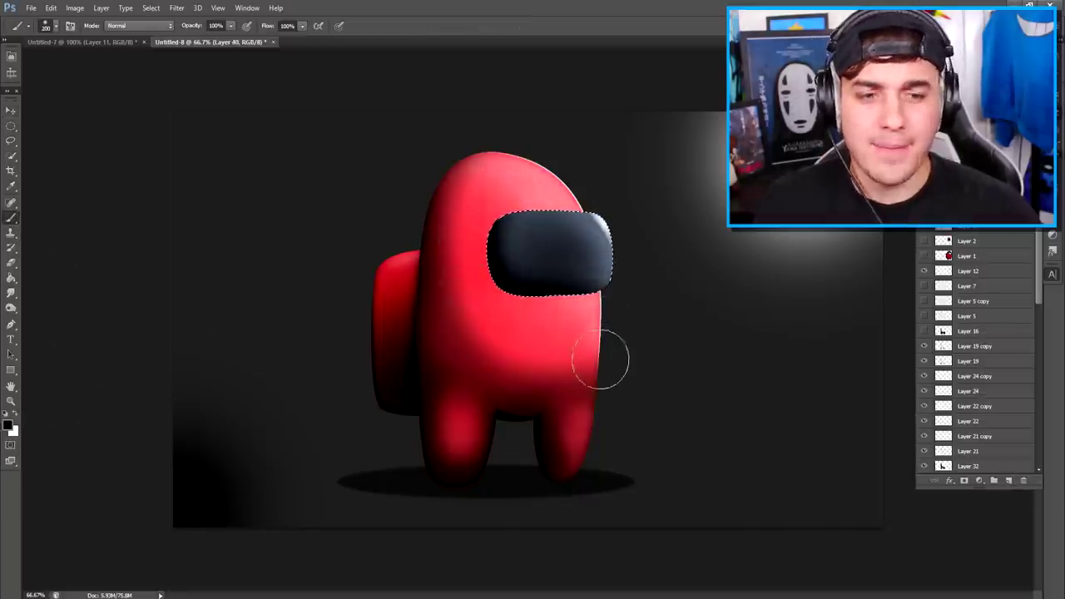
# - Fill the visor selection with black using the Paint Bucket on Layer 42 and deselect it
pyautogui.click(12, 126)
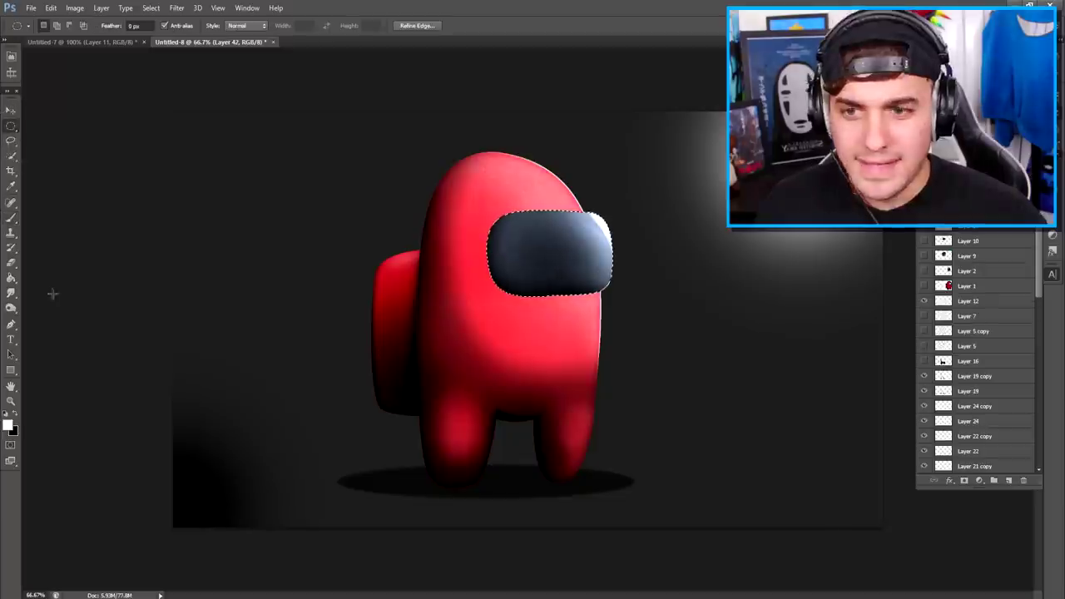
pyautogui.click(12, 279)
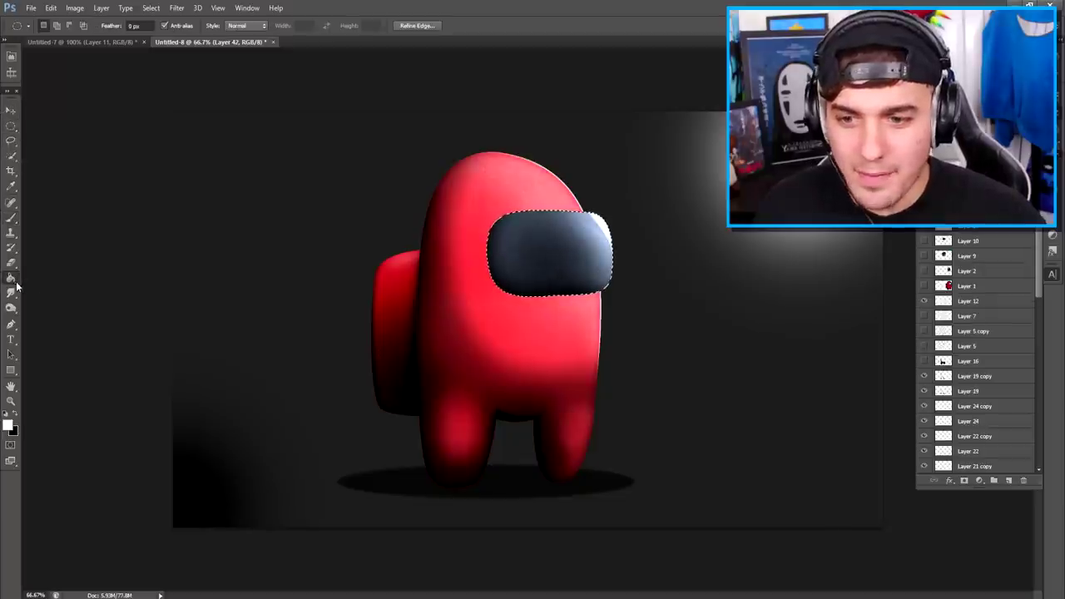
pyautogui.click(15, 417)
pyautogui.click(546, 244)
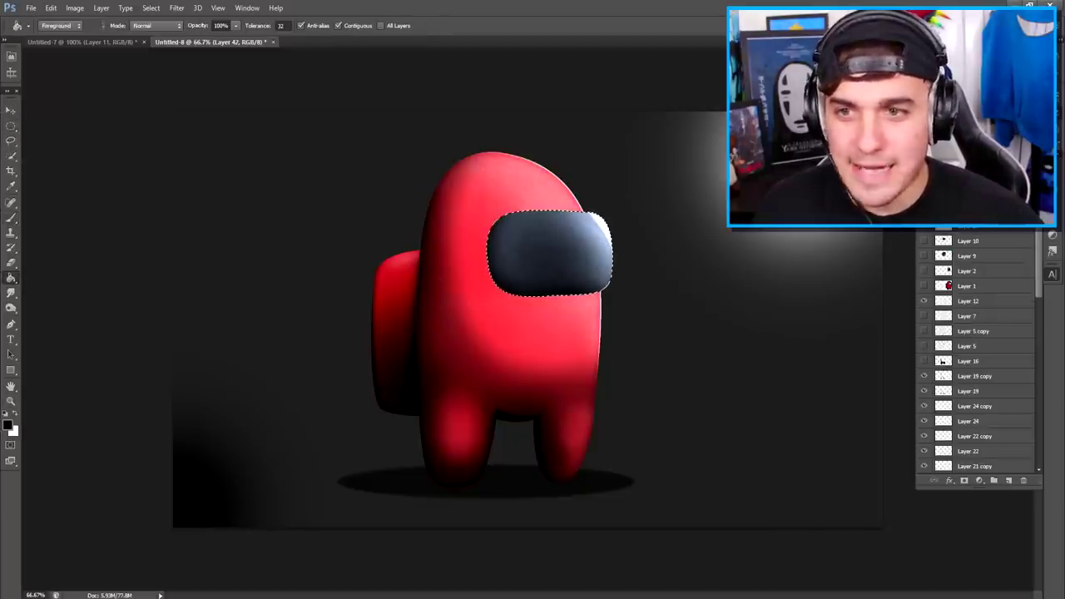
pyautogui.click(11, 125)
pyautogui.hotkey('ctrl', 'd')
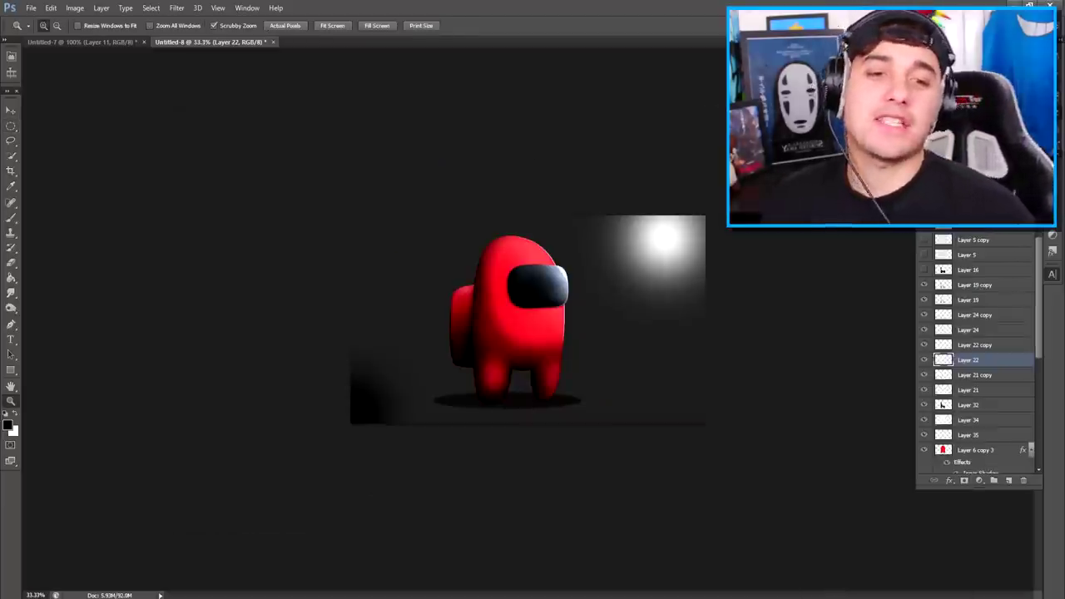
pyautogui.hotkey('ctrl', '+')
pyautogui.hotkey('ctrl', '+')
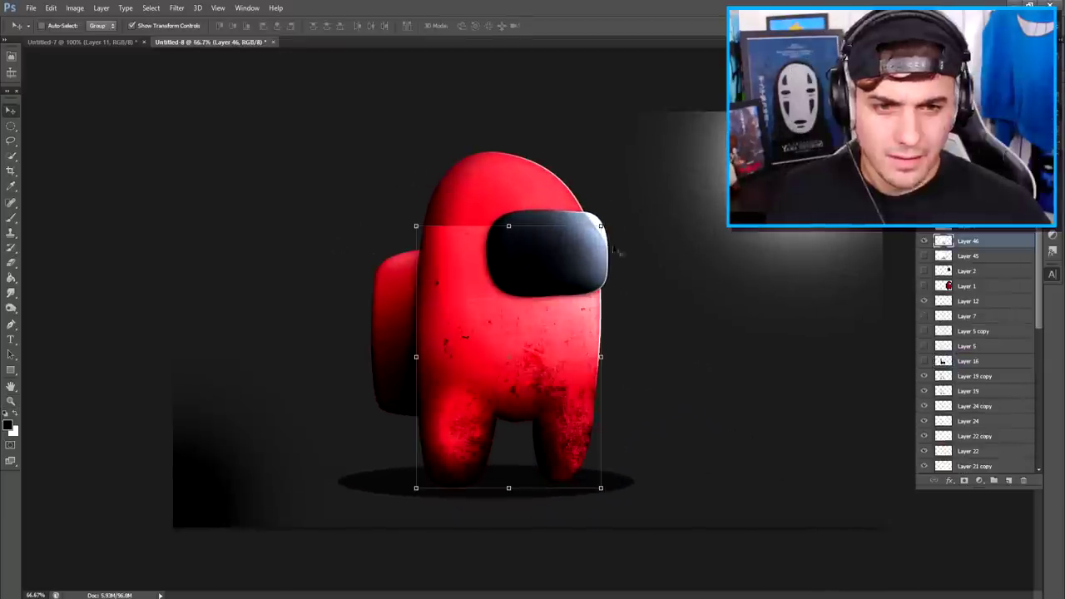
# - Clean up the grunge texture on the crewmate with the Eraser and turn on the hidden suit detail layer
pyautogui.click(12, 264)
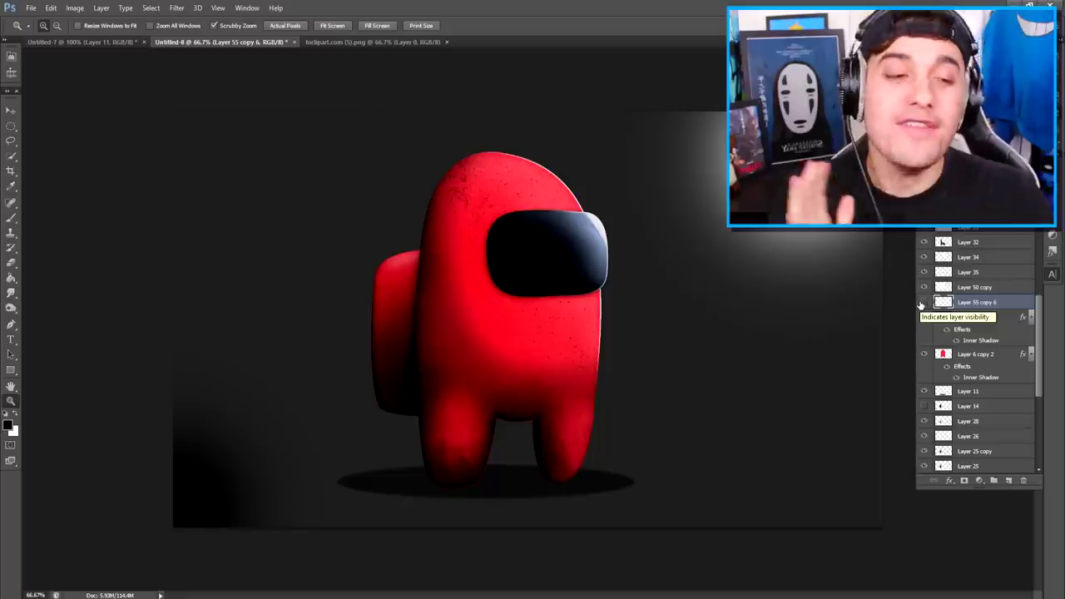
pyautogui.click(923, 317)
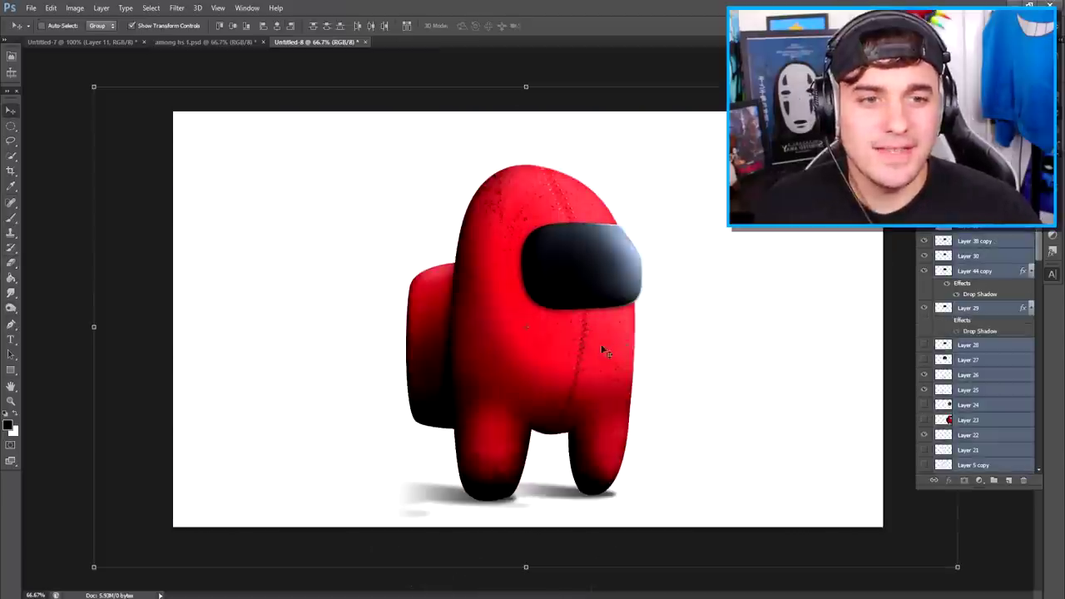
# - Shift the crewmate slightly up and to the left on the white canvas, and recolour it blue with a Hue/Saturation adjustment
pyautogui.moveTo(602, 352); pyautogui.dragTo(583, 336)
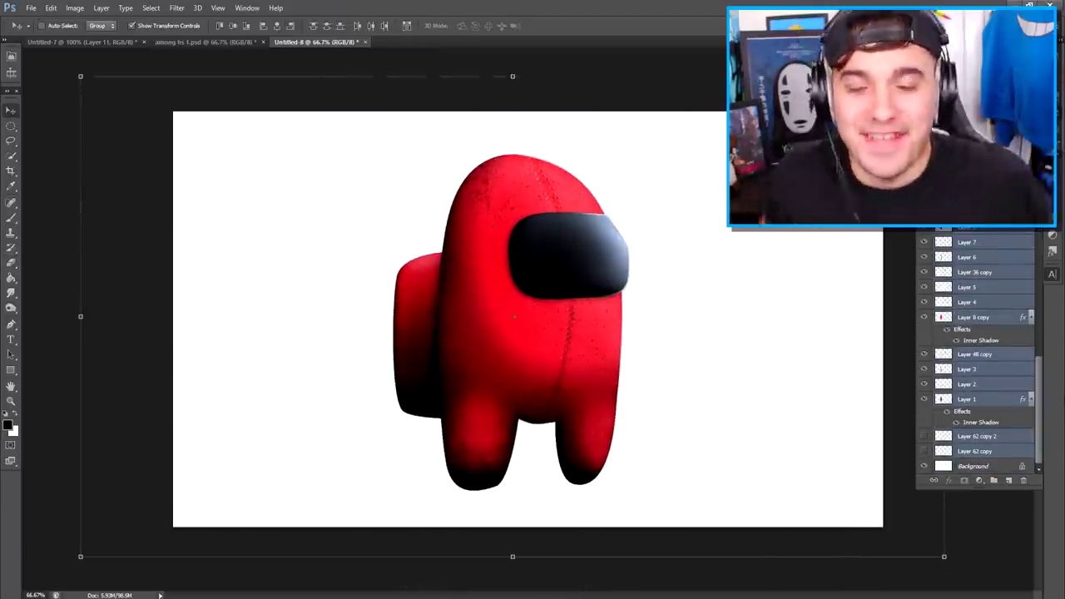
pyautogui.click(74, 7)
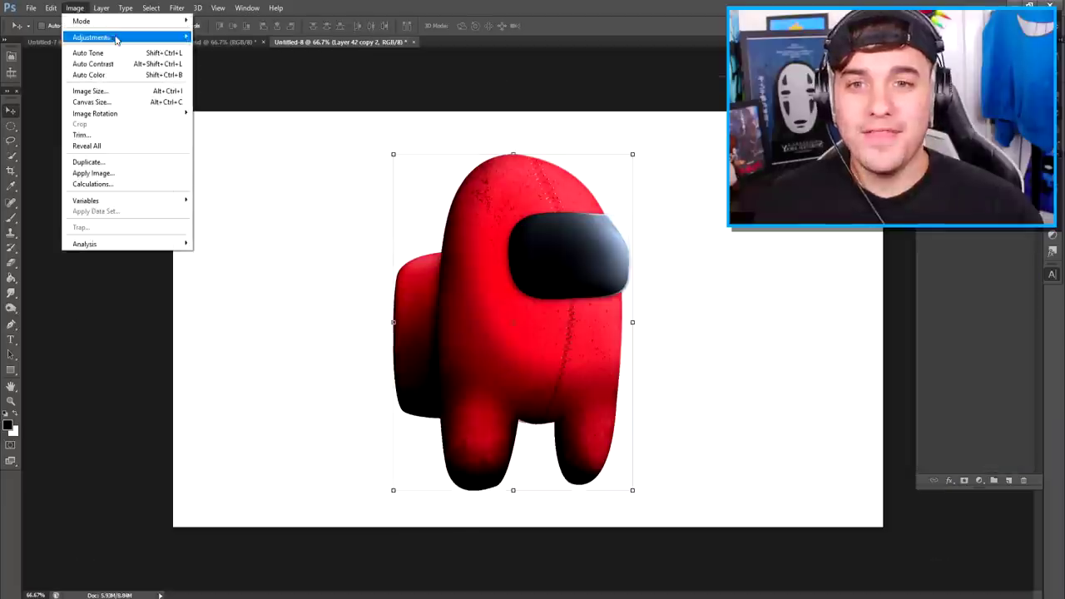
pyautogui.moveTo(119, 37)
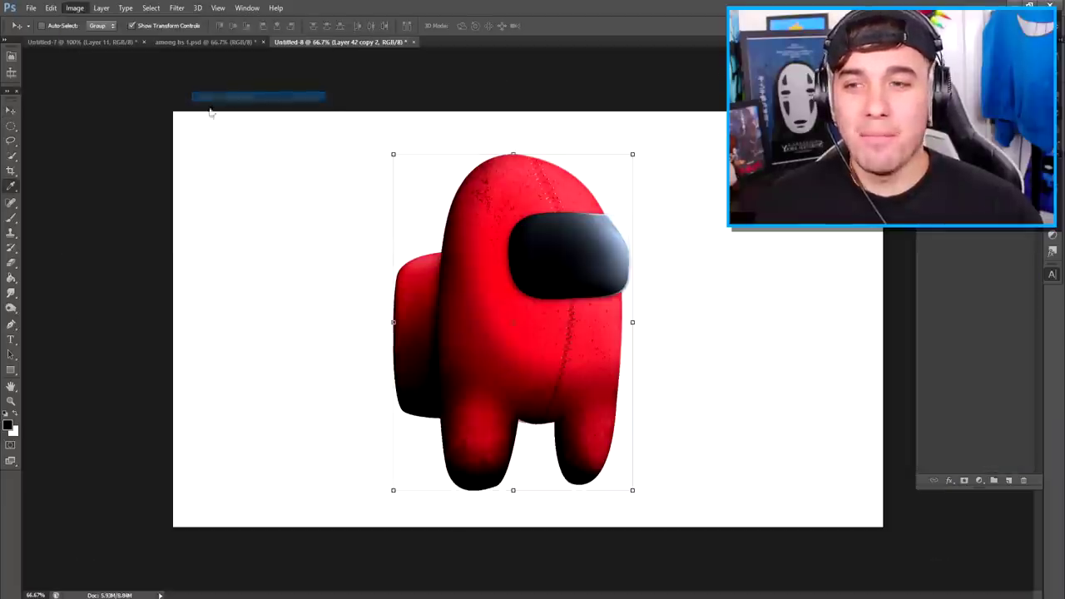
pyautogui.press('i')
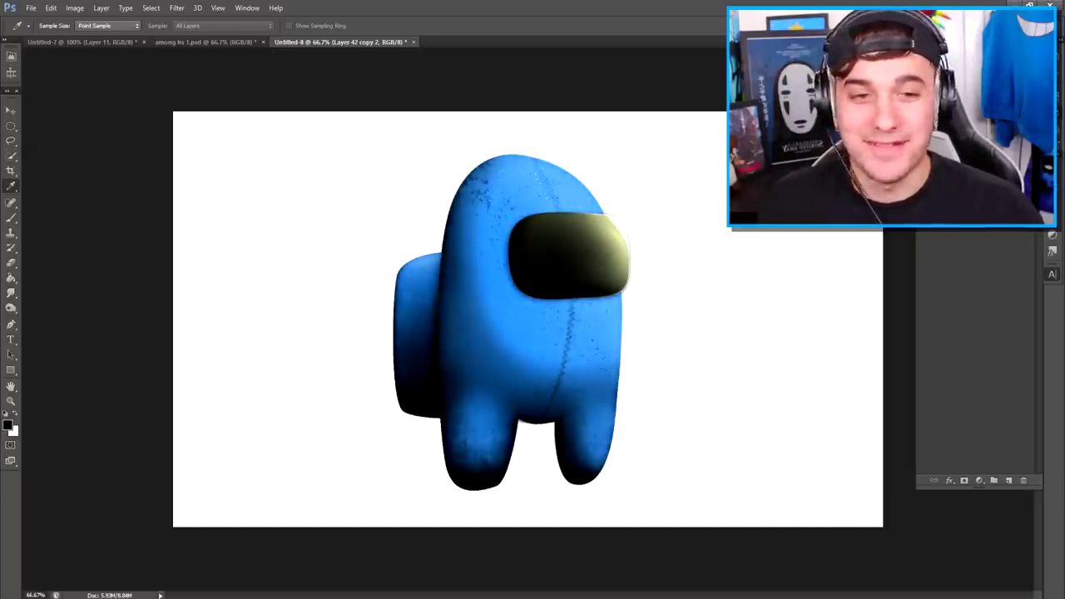
# - Place the green dead-crewmate reference beside the blue crewmate and delete the crewmate's upper half along a curved Pen selection
pyautogui.hotkey('ctrl', 't')
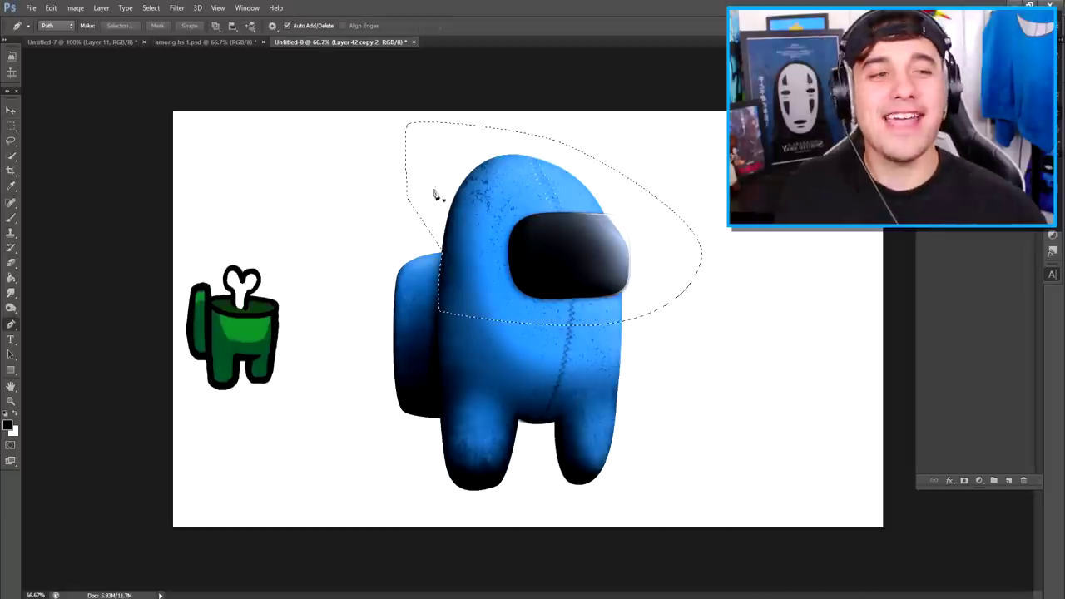
pyautogui.press('Delete')
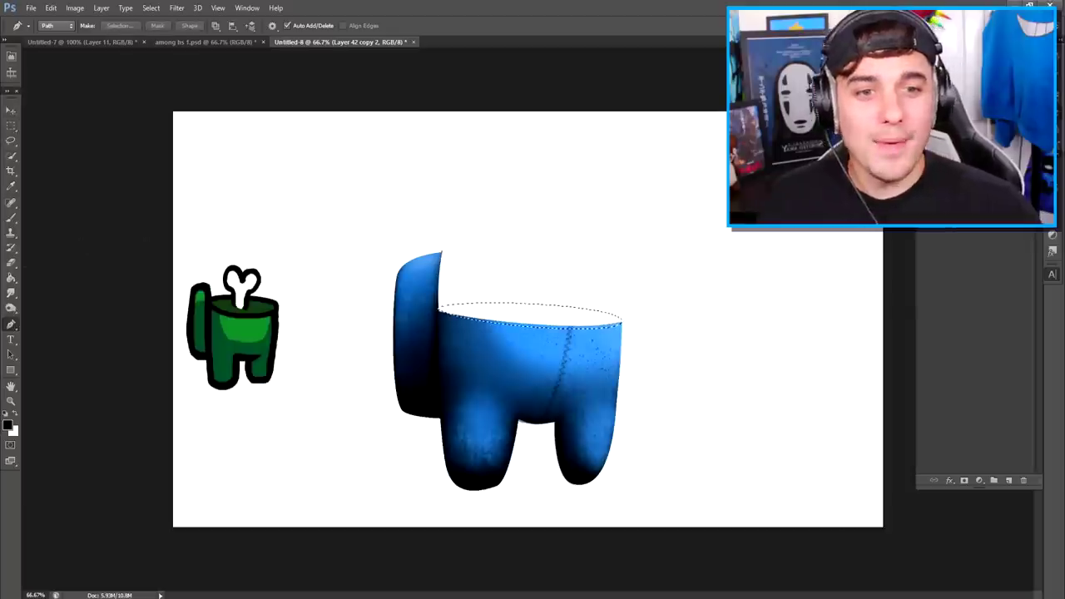
# - Fill the elliptical opening of the cut body with black on a new layer and deselect it
pyautogui.click(11, 277)
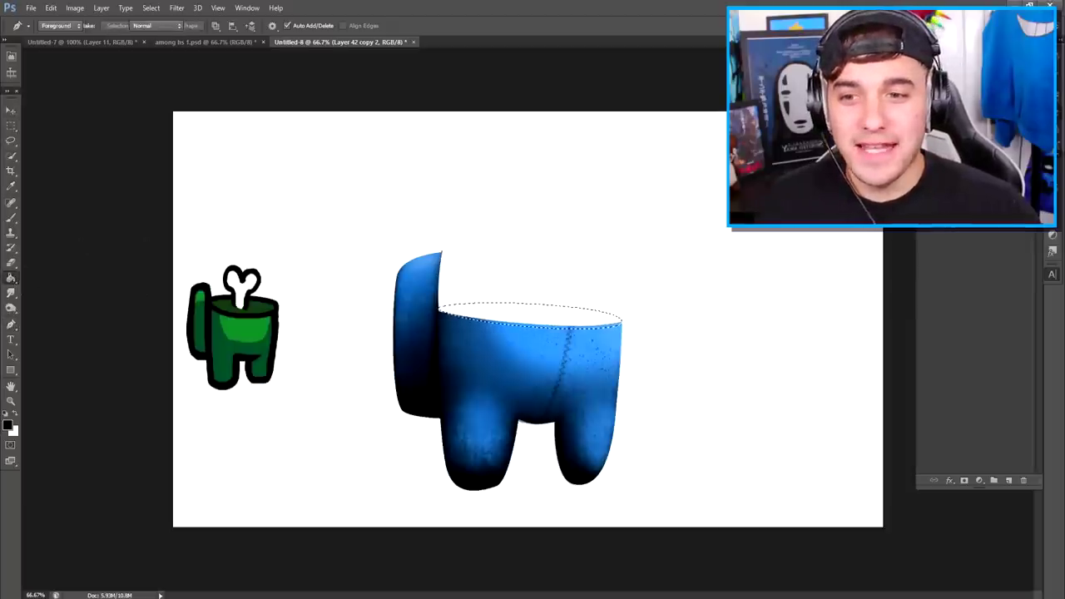
pyautogui.click(1008, 480)
pyautogui.hotkey('alt', 'BackSpace')
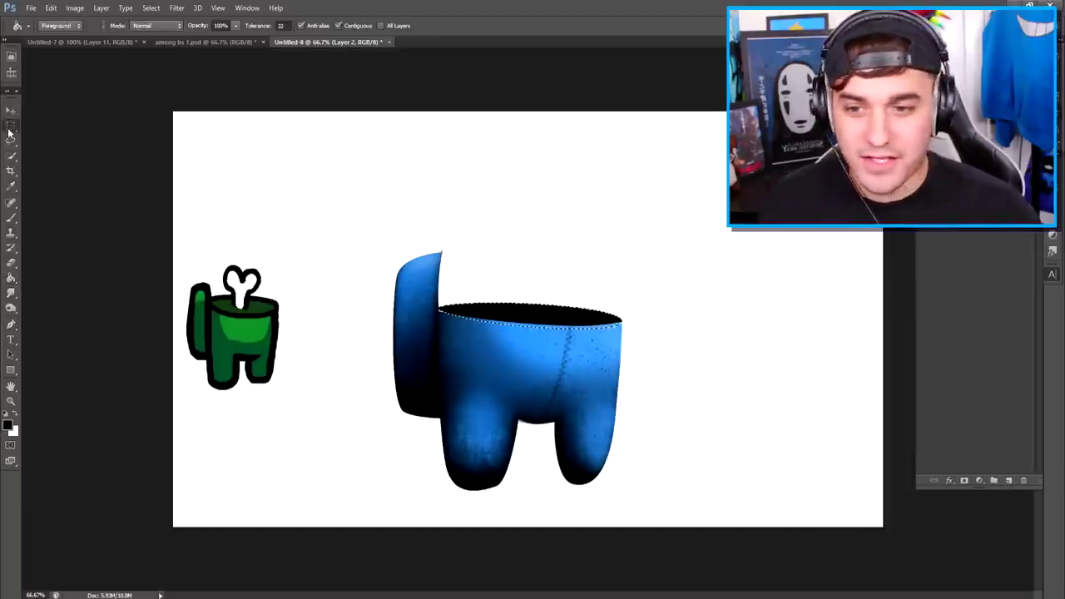
pyautogui.click(11, 125)
pyautogui.click(375, 161)
pyautogui.click(11, 111)
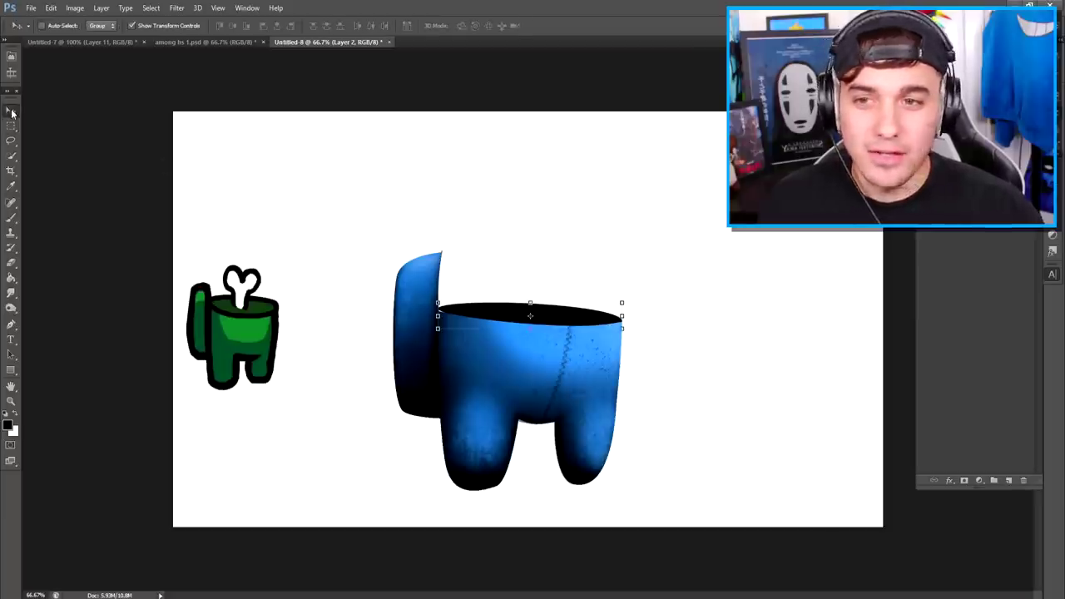
# - Copy blue suit texture from a full crewmate copy and fit it into the body's elliptical opening as the inner wall
pyautogui.click(11, 126)
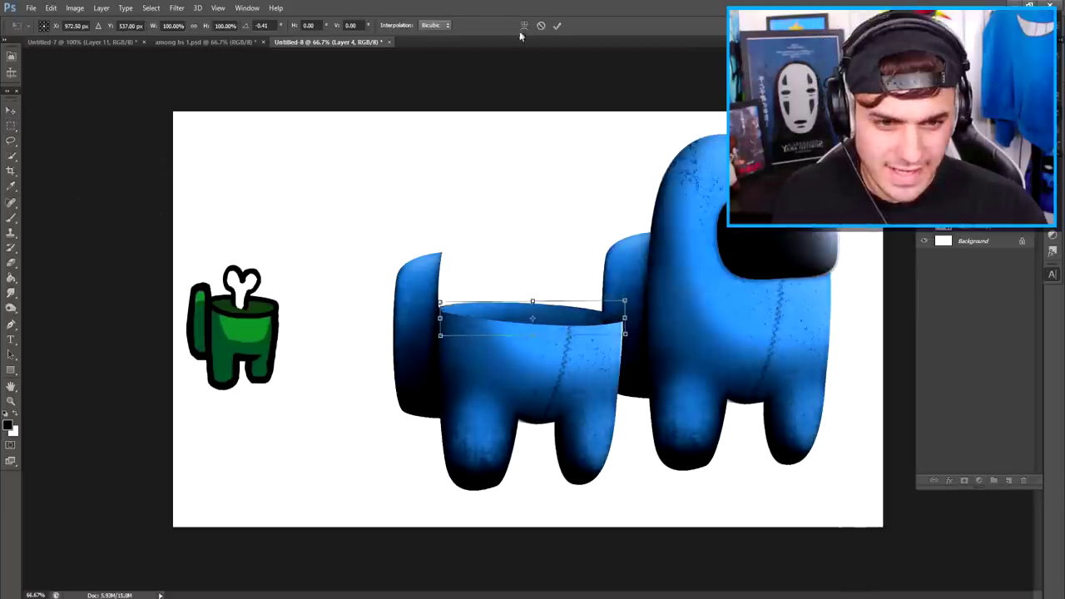
pyautogui.click(557, 26)
# - Brush soft black shading inside the selected opening on a new layer, deselect it, and hide the full crewmate copy
pyautogui.click(11, 218)
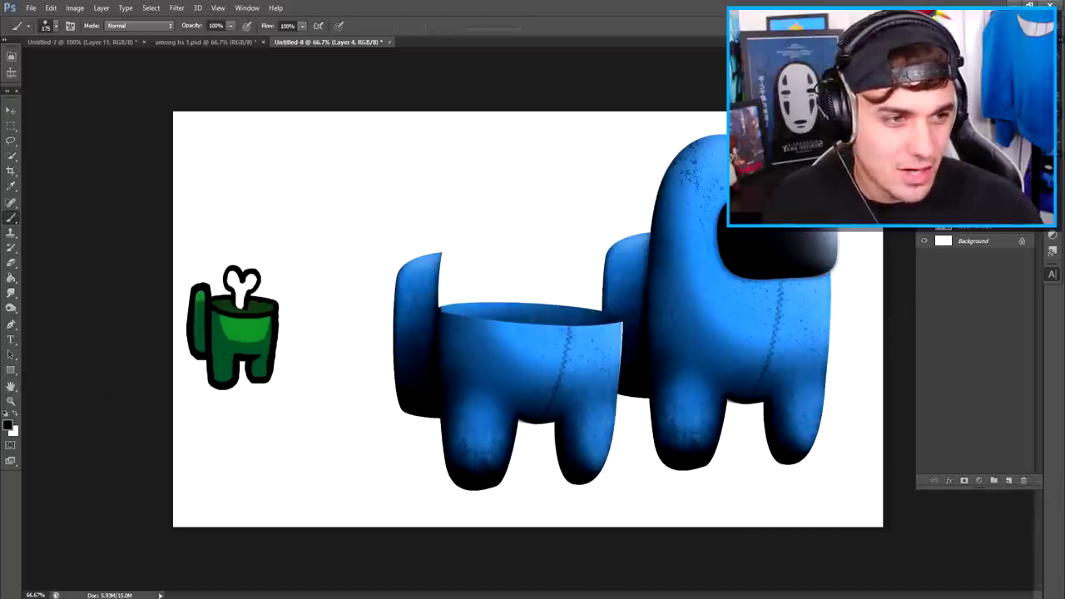
pyautogui.keyDown('ctrl'); pyautogui.click(942, 212); pyautogui.keyUp('ctrl')
pyautogui.click(1008, 480)
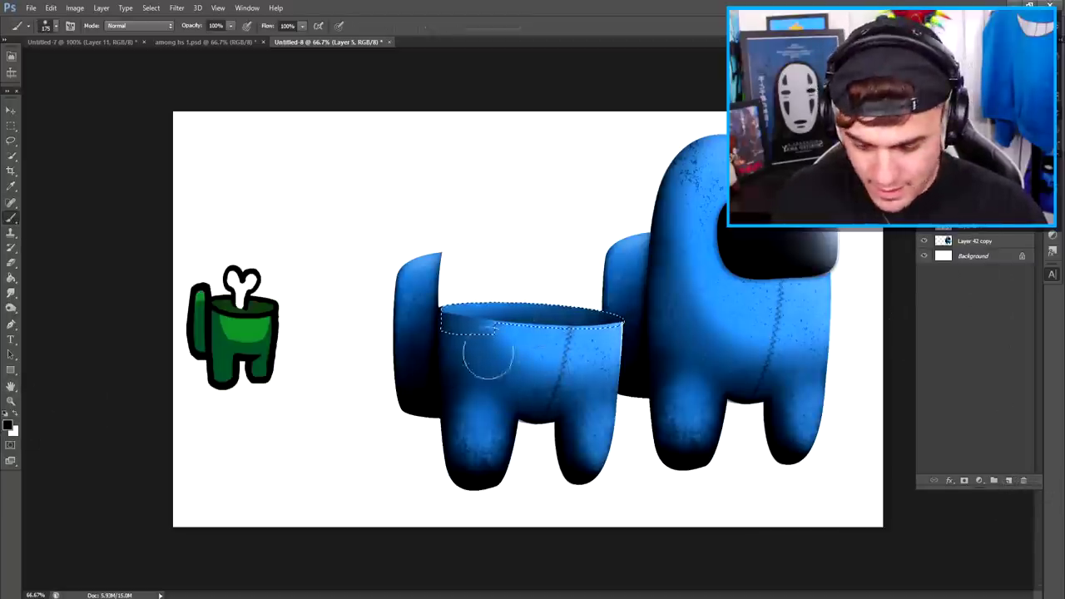
pyautogui.moveTo(487, 353)
pyautogui.mouseDown()
pyautogui.moveTo(513, 346)
pyautogui.moveTo(557, 356)
pyautogui.mouseUp()
pyautogui.press('m')
pyautogui.hotkey('ctrl', 'd')
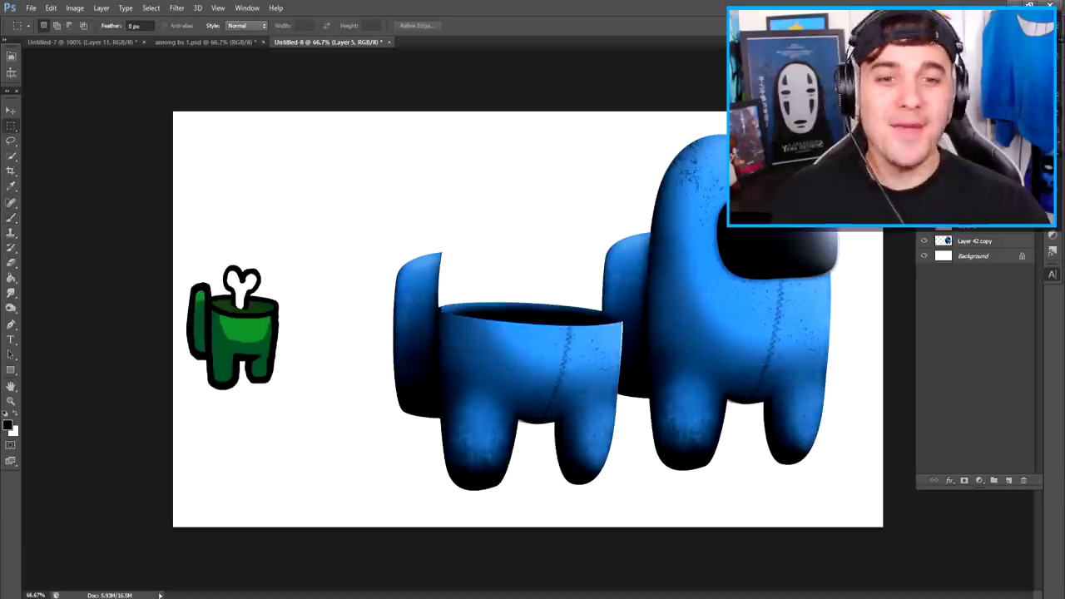
pyautogui.click(923, 241)
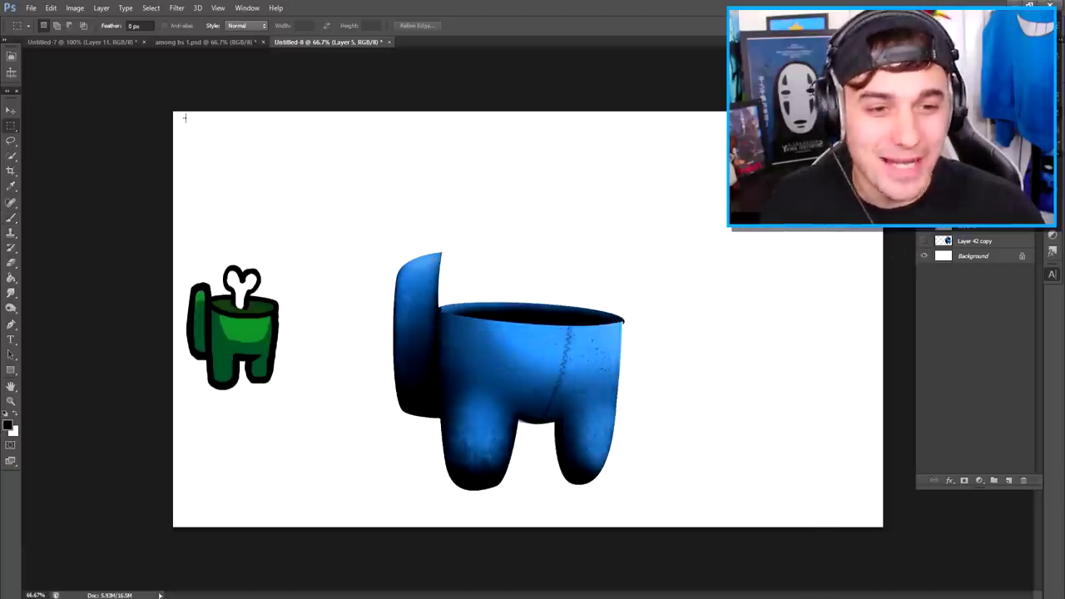
# - Examine the shading and edges of the hollow body opening up close
pyautogui.click(11, 110)
pyautogui.press('z')
pyautogui.click(542, 340)
pyautogui.click(542, 340)
pyautogui.click(542, 340)
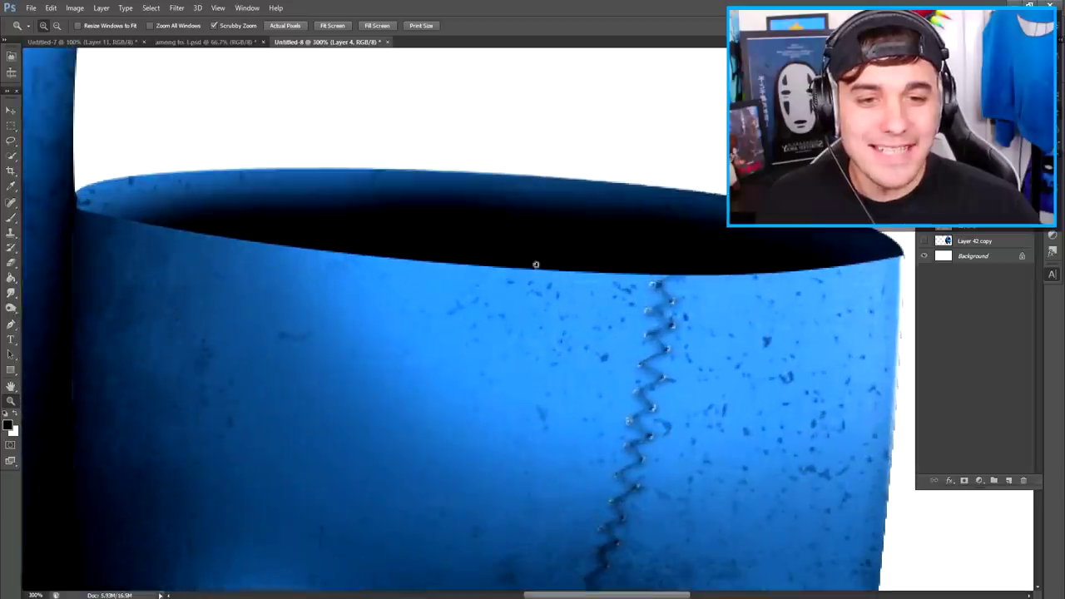
pyautogui.keyDown('alt'); pyautogui.click(492, 264); pyautogui.keyUp('alt')
pyautogui.keyDown('alt'); pyautogui.click(491, 265); pyautogui.keyUp('alt')
pyautogui.keyDown('alt'); pyautogui.click(491, 266); pyautogui.keyUp('alt')
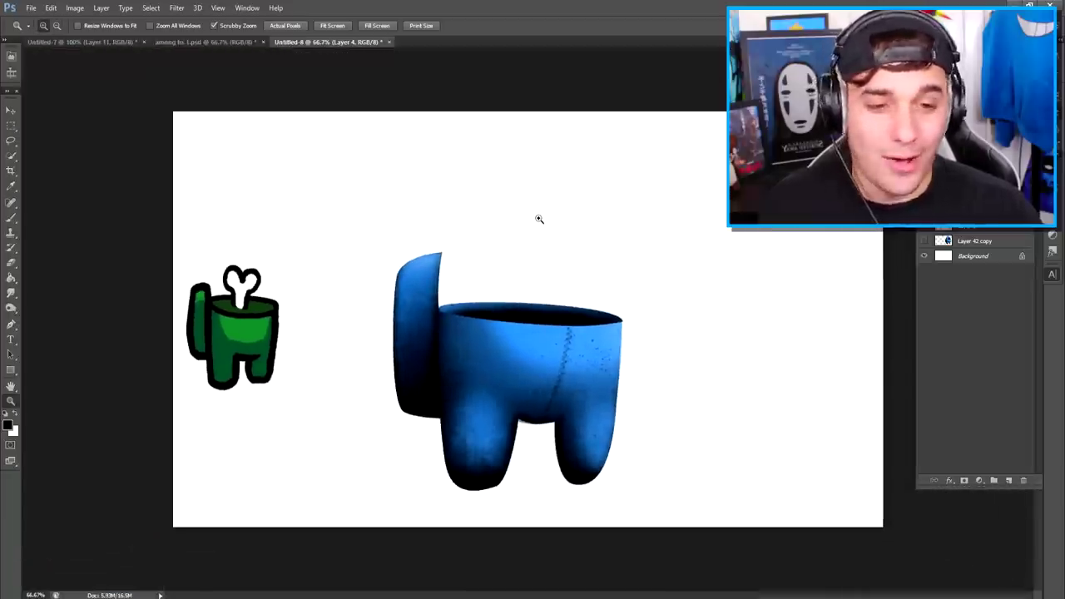
# - Place a bone photo standing in the hollow body opening and trace its outline with the Pen tool
pyautogui.hotkey('ctrl', 'v')
pyautogui.hotkey('ctrl', 't')
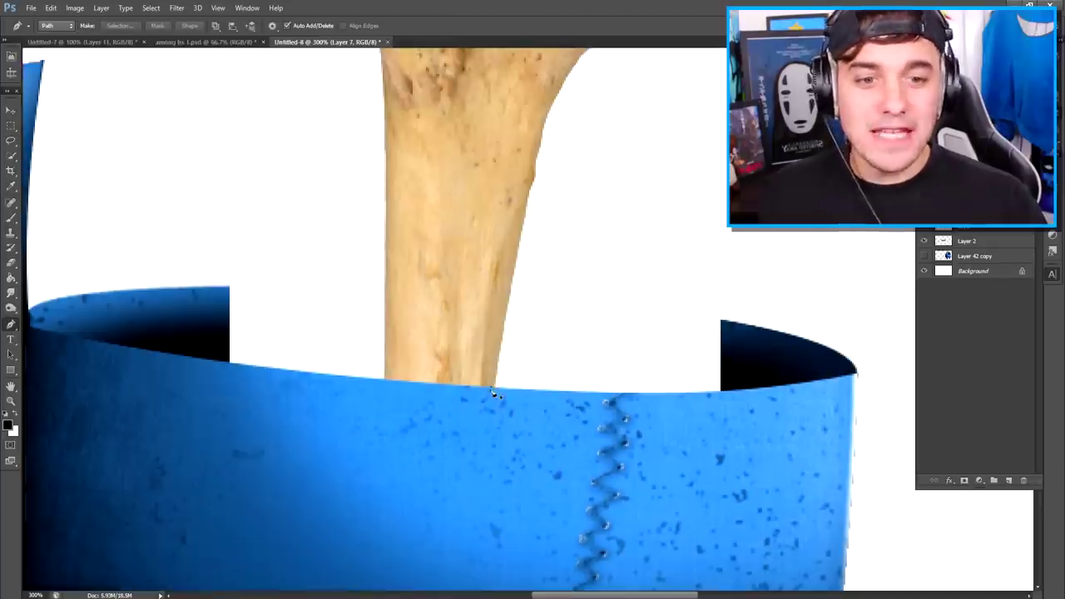
pyautogui.scroll(3, 499, 391)
pyautogui.scroll(1, 536, 237)
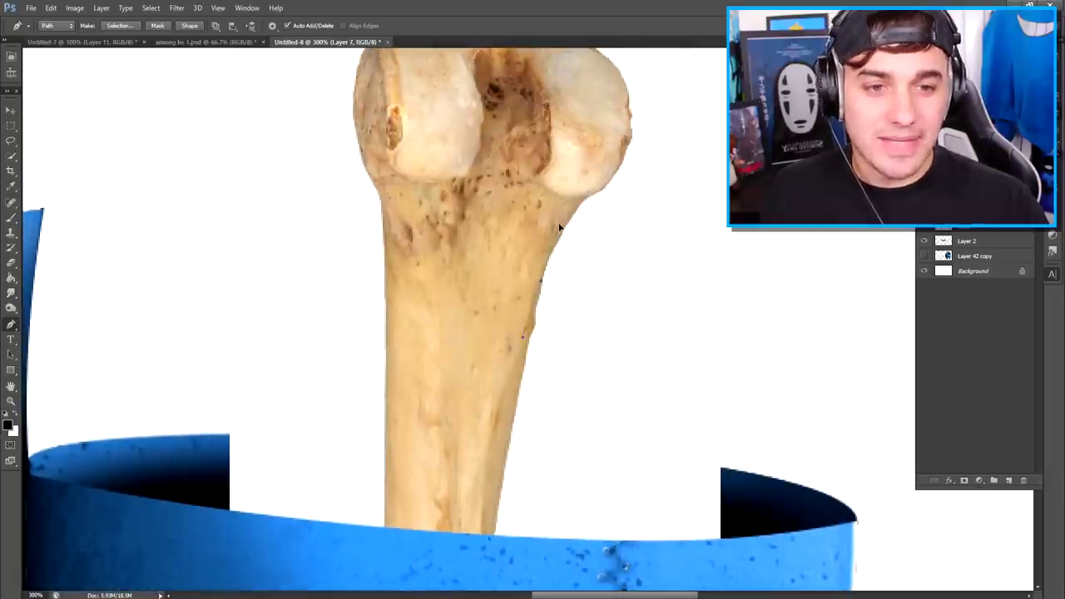
pyautogui.scroll(2, 623, 184)
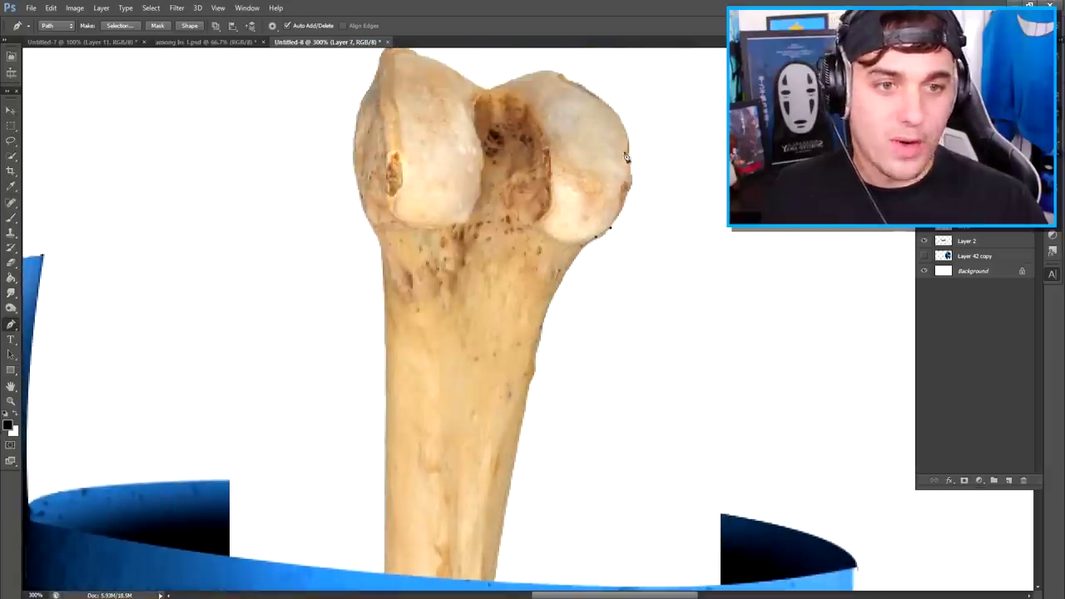
pyautogui.moveTo(629, 158); pyautogui.dragTo(513, 75)
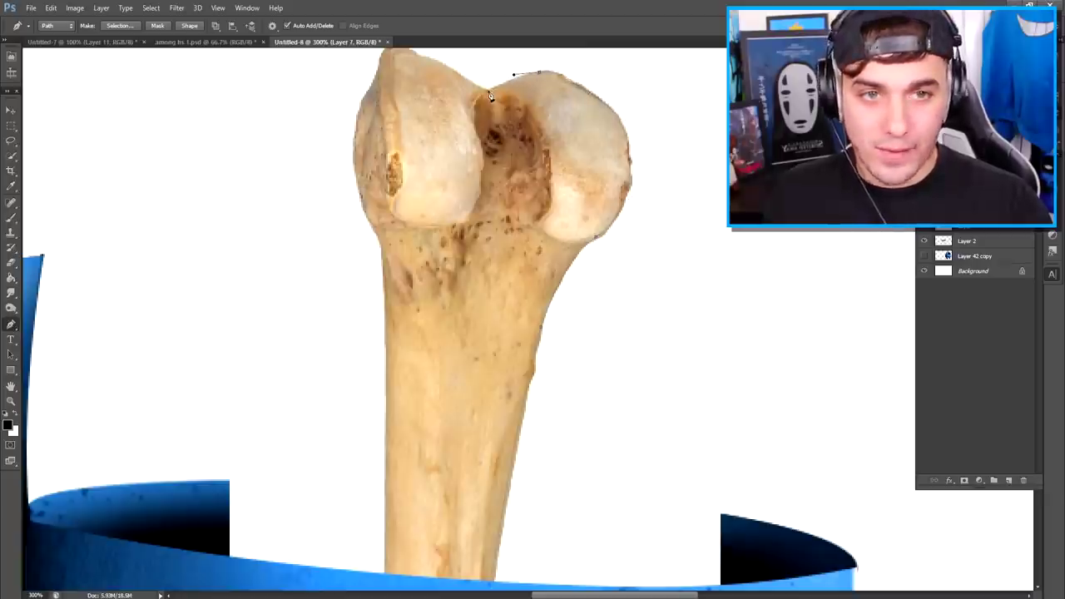
pyautogui.click(489, 93)
pyautogui.scroll(2, 416, 88)
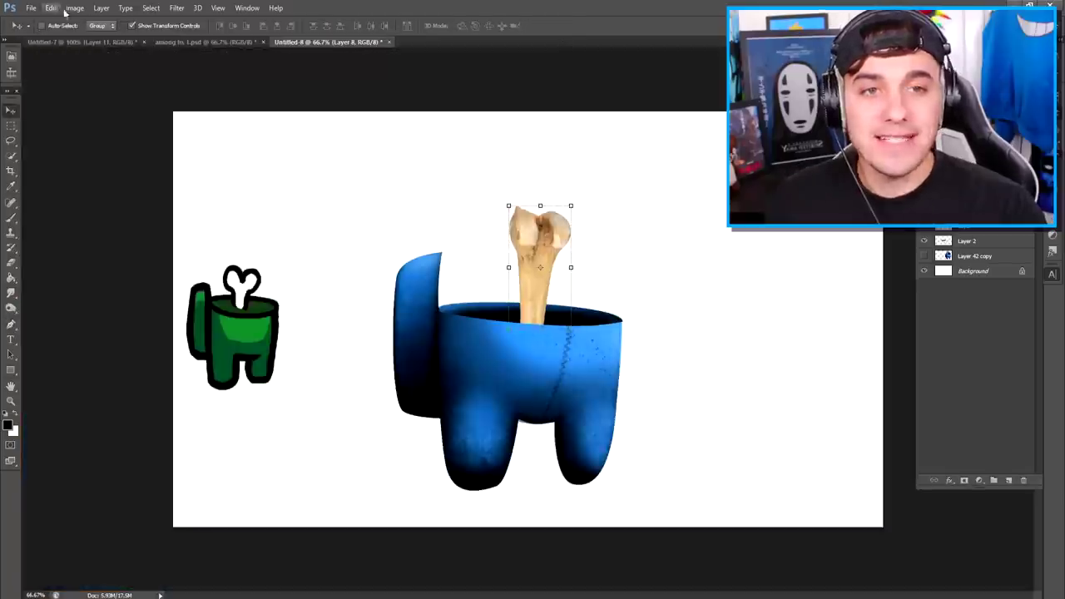
# - Reduce the bone's yellow tint with a Hue/Saturation adjustment
pyautogui.click(74, 8)
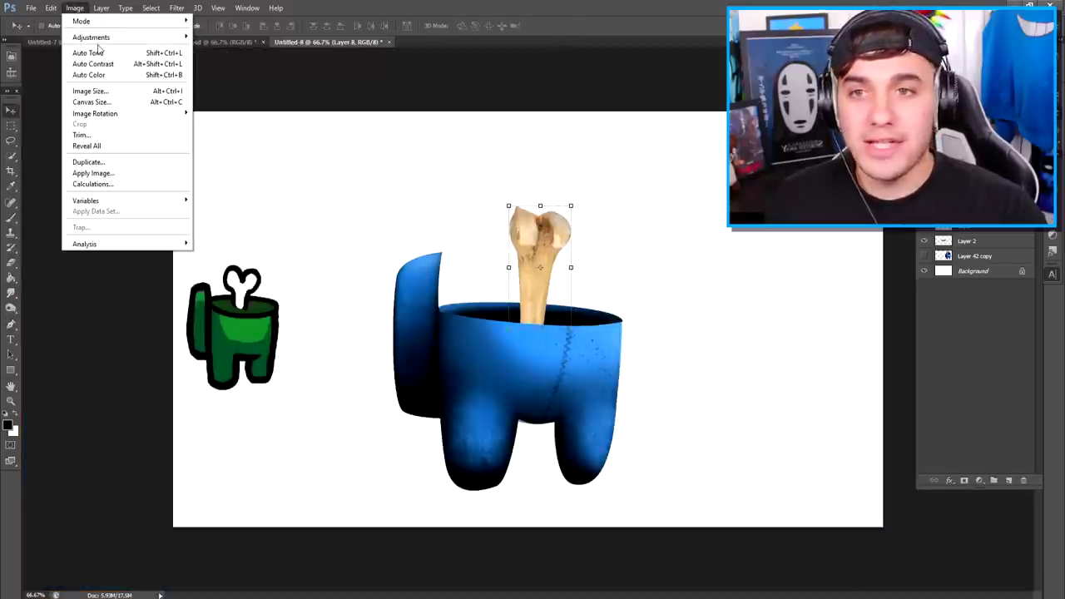
pyautogui.moveTo(92, 34)
pyautogui.click(250, 96)
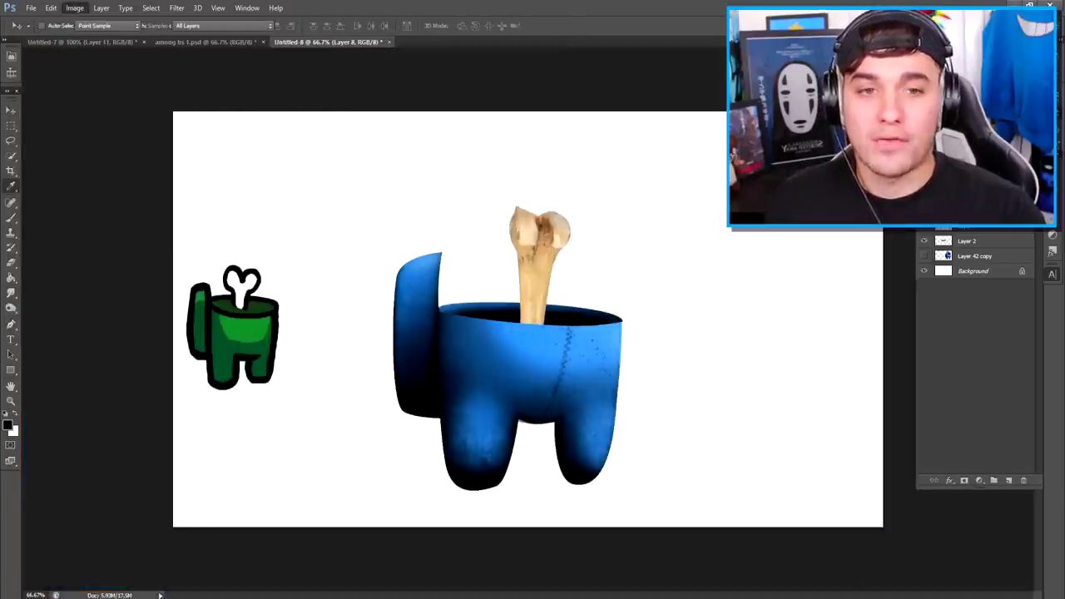
pyautogui.press('i')
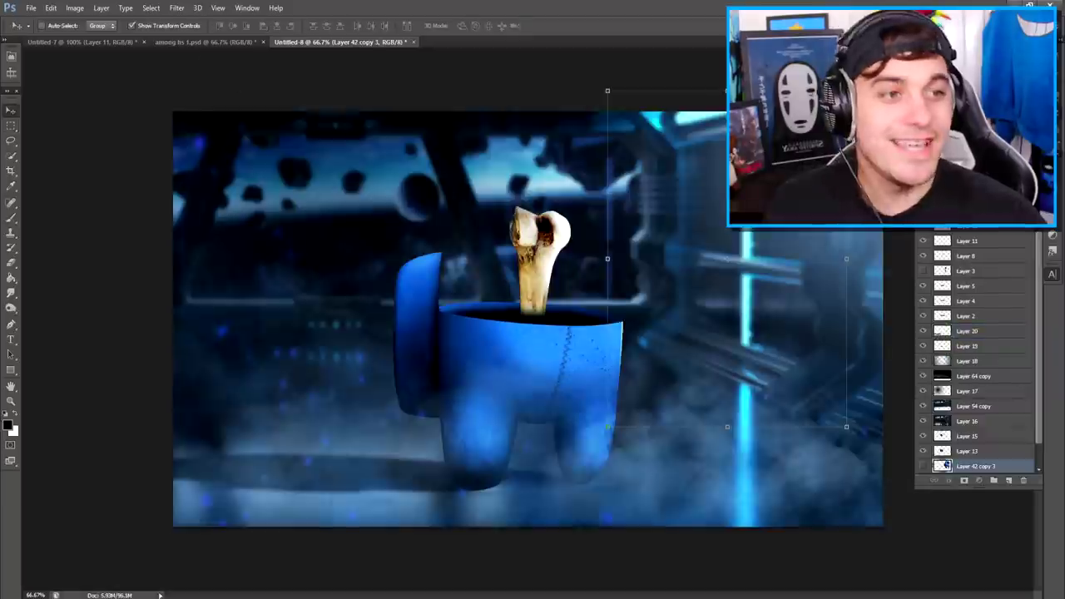
# - Show the full crewmate on Layer 42 copy and move that layer directly beneath Layer 1 in the layer stack
pyautogui.scroll(3, 973, 349)
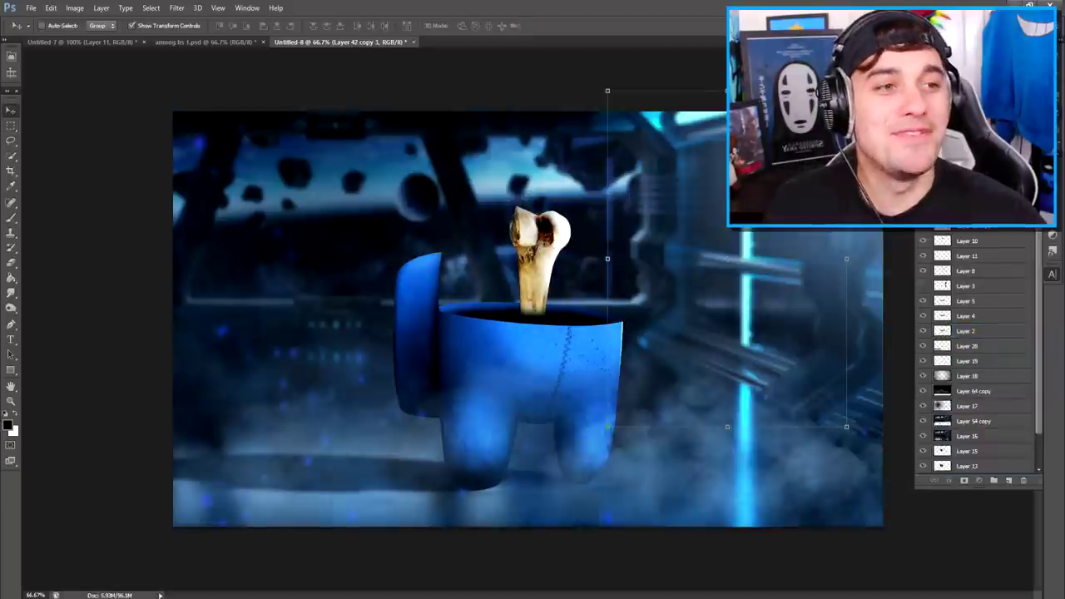
pyautogui.scroll(1, 974, 349)
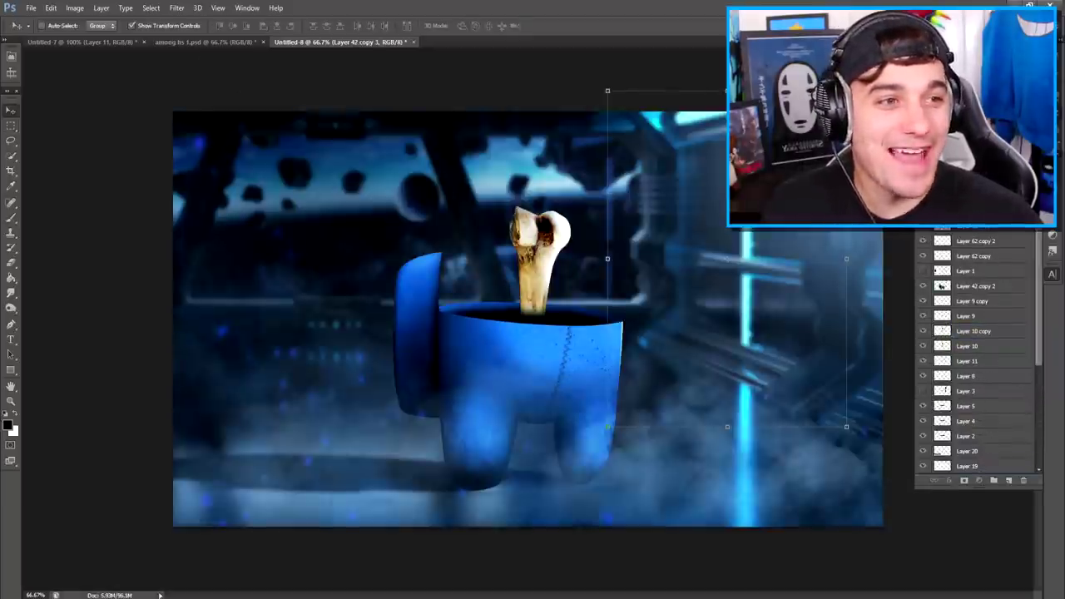
pyautogui.scroll(1, 973, 216)
pyautogui.click(975, 210)
pyautogui.click(921, 211)
pyautogui.moveTo(969, 212); pyautogui.dragTo(956, 293)
# - Move the full blue crewmate to the scene's left edge and scale it down as a background character
pyautogui.moveTo(732, 279); pyautogui.dragTo(274, 297)
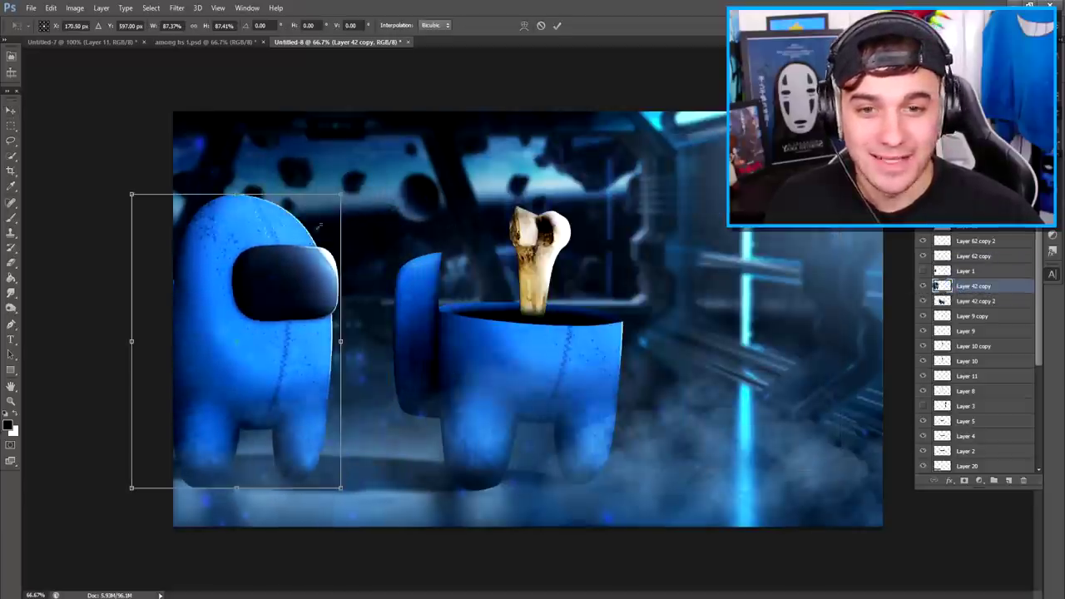
pyautogui.moveTo(300, 264)
pyautogui.mouseDown()
pyautogui.moveTo(306, 248)
pyautogui.moveTo(273, 235)
pyautogui.moveTo(293, 248)
pyautogui.mouseUp()
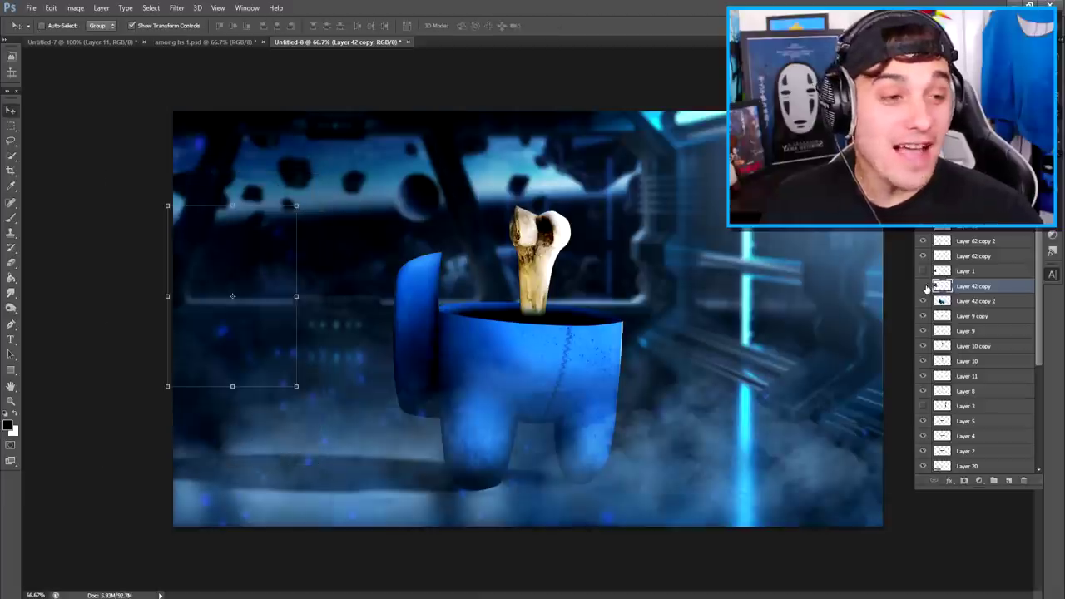
pyautogui.click(923, 287)
# - Recolour the small background crewmate purple with a Hue/Saturation adjustment
pyautogui.click(74, 7)
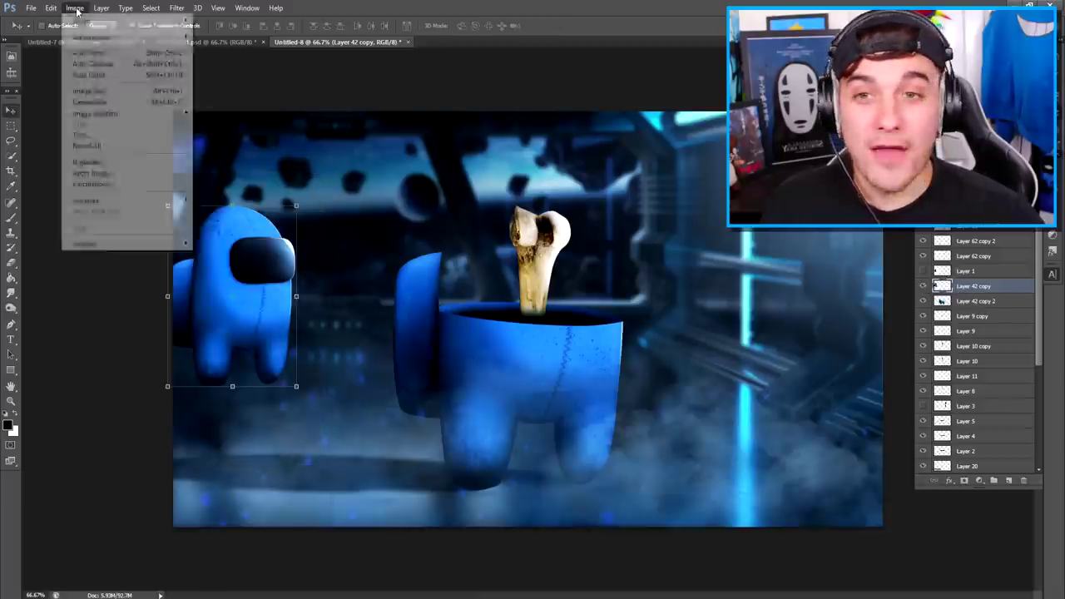
pyautogui.moveTo(92, 40)
pyautogui.click(223, 96)
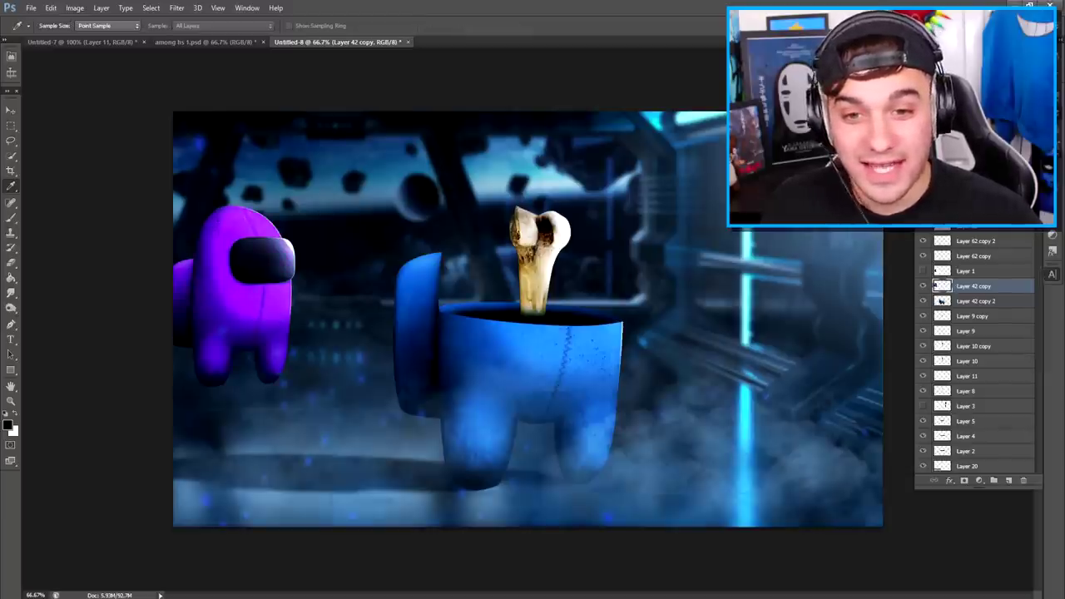
pyautogui.press('v')
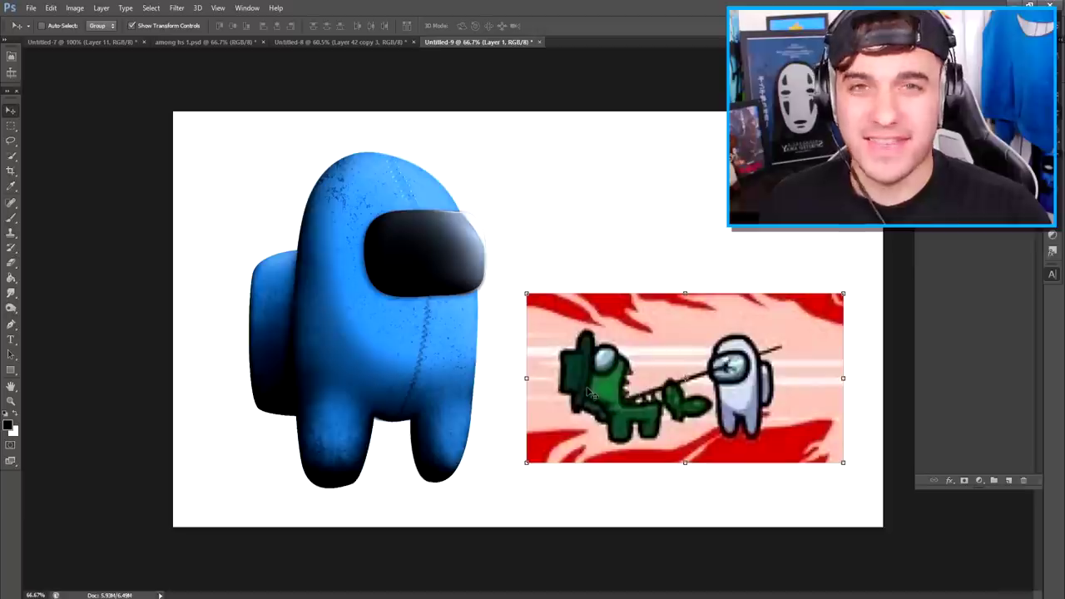
# - Recolour the blue crewmate beside the impostor kill reference bright green with a Hue/Saturation adjustment
pyautogui.click(74, 7)
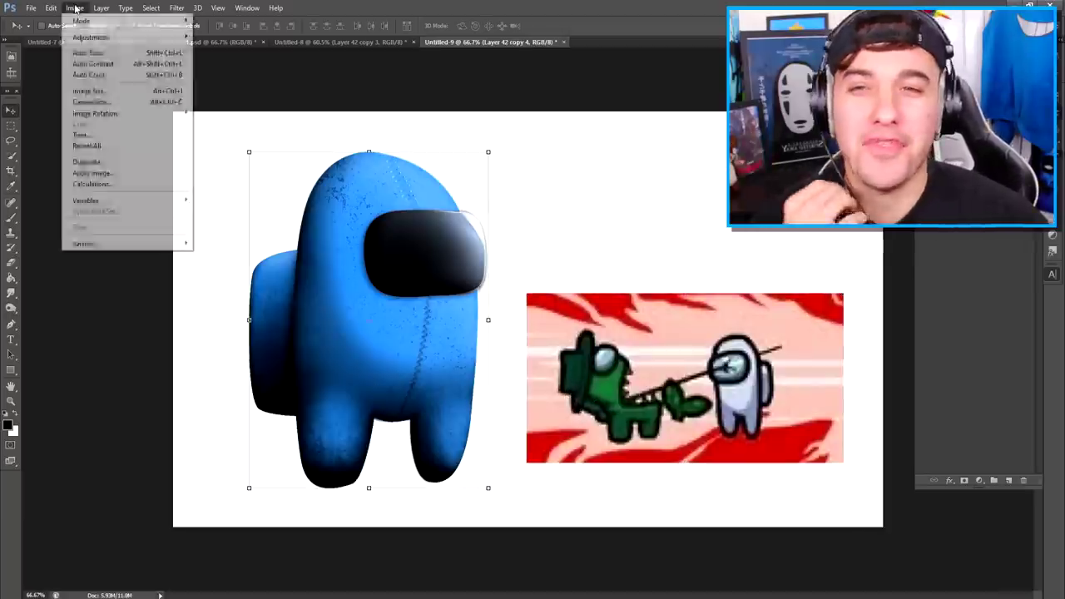
pyautogui.moveTo(96, 37)
pyautogui.click(252, 99)
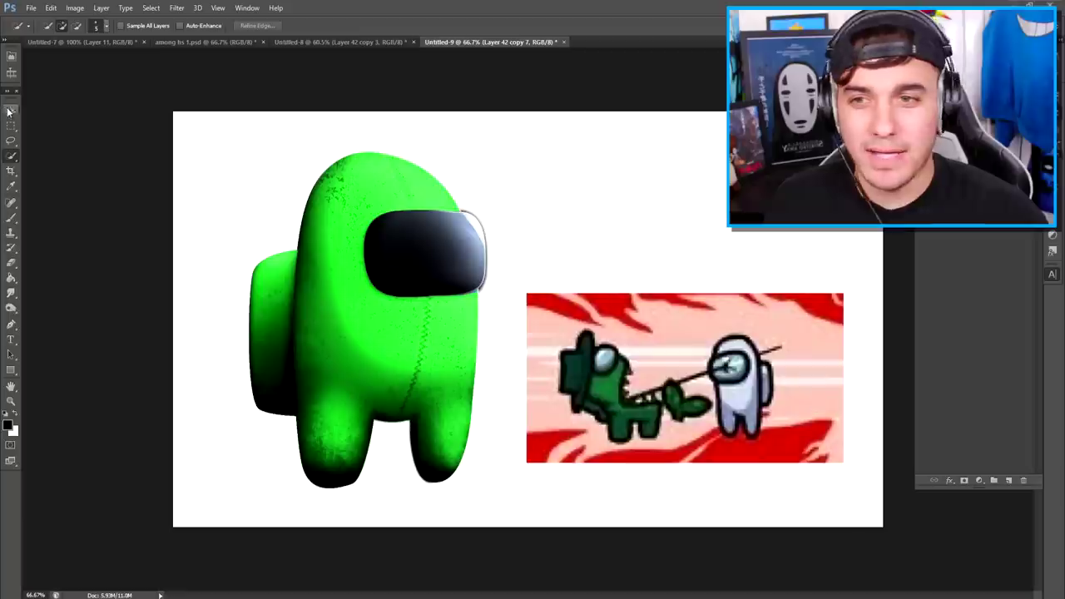
# - Paste the two-leaf sprout into the document and position it on top of the green crewmate's head
pyautogui.click(11, 110)
pyautogui.hotkey('ctrl', 'v')
pyautogui.moveTo(533, 291); pyautogui.dragTo(549, 145)
pyautogui.hotkey('ctrl', 't')
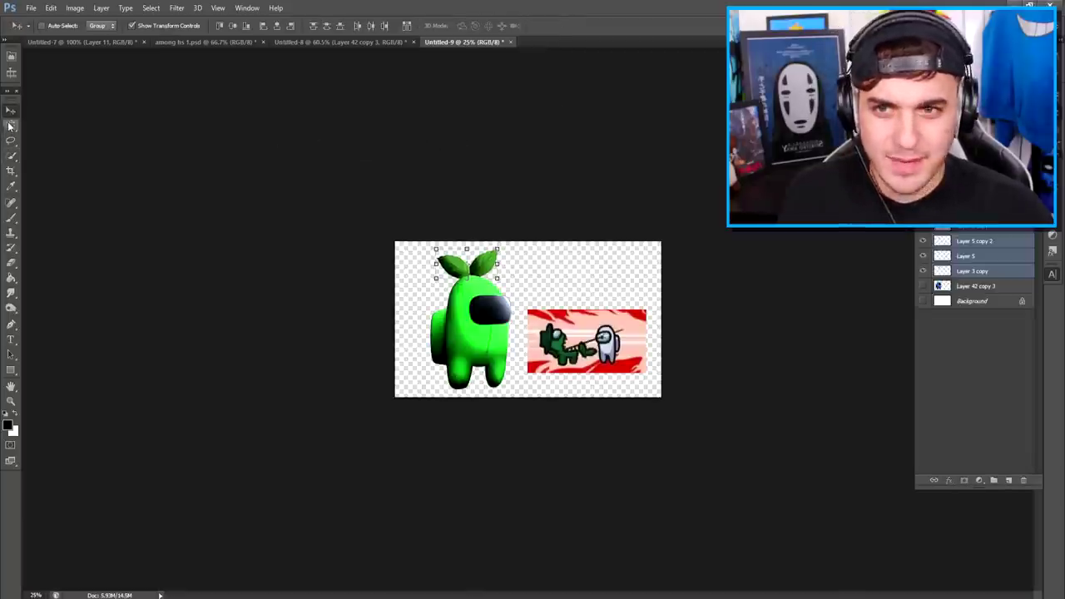
pyautogui.click(11, 124)
pyautogui.click(11, 401)
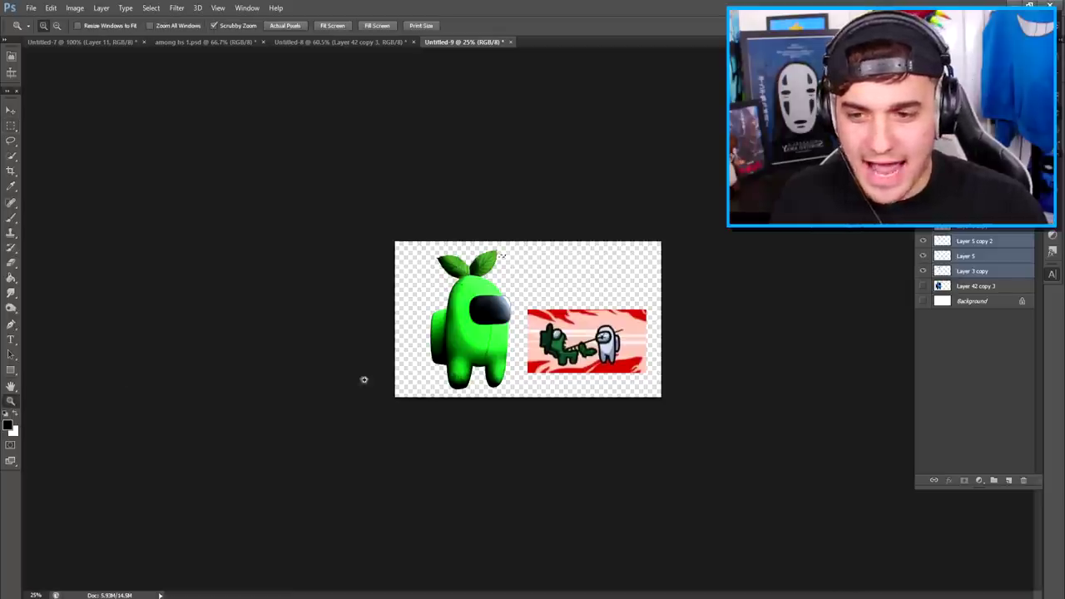
pyautogui.click(515, 298)
pyautogui.click(515, 298)
pyautogui.click(515, 298)
pyautogui.click(173, 201)
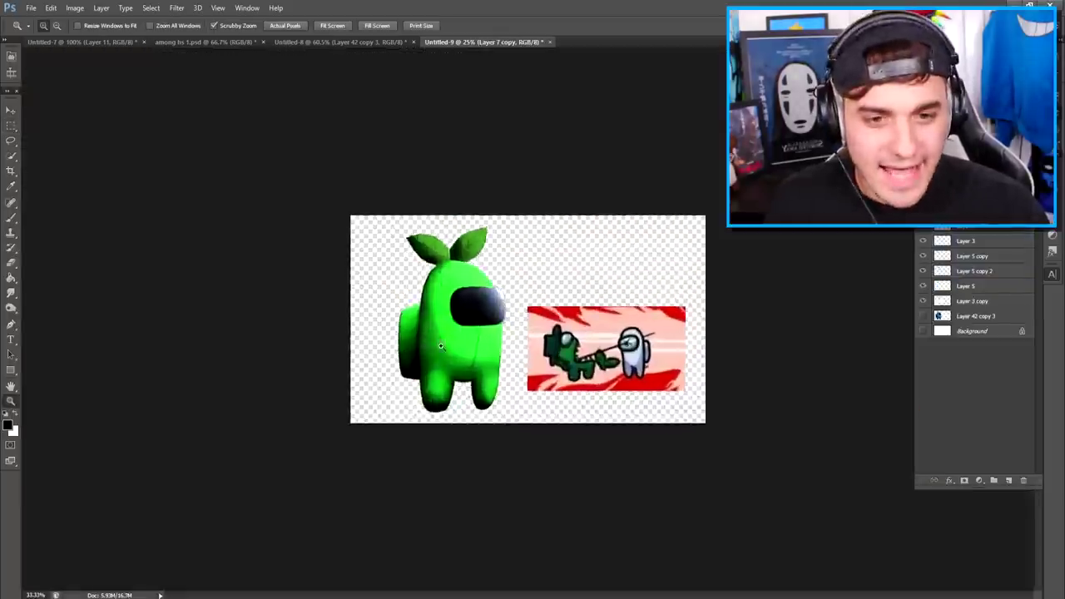
pyautogui.click(440, 204)
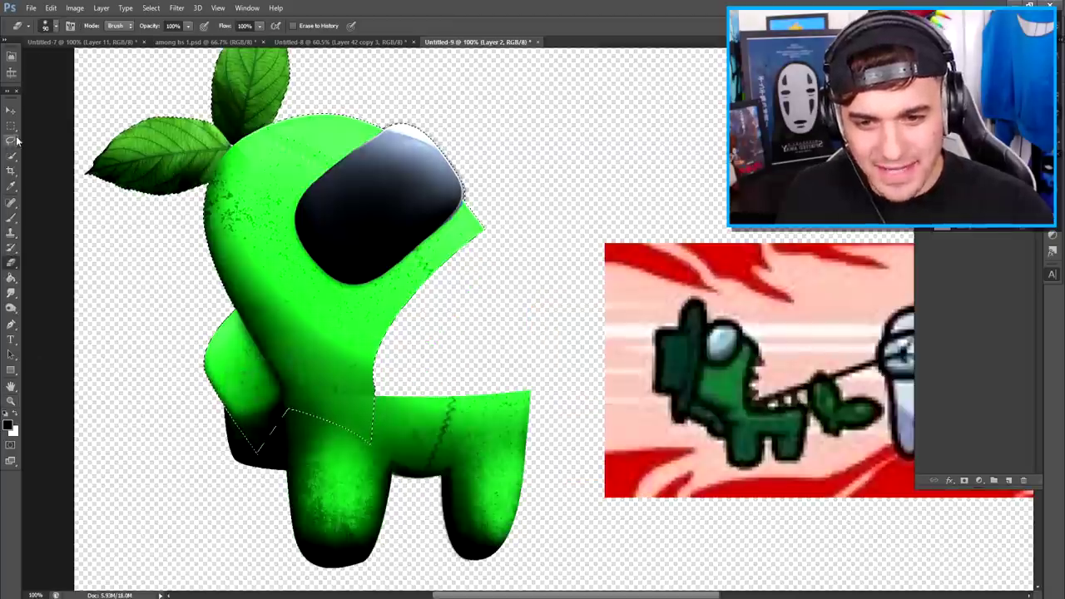
# - Clear the selection around the green impostor's tilted head and check the whole figure against the reference
pyautogui.click(12, 140)
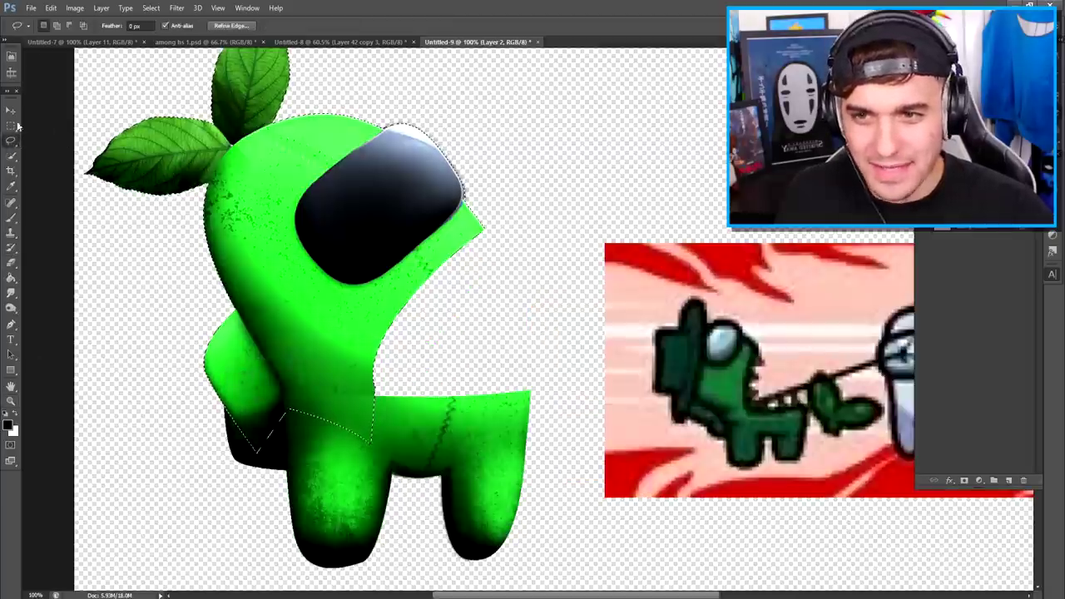
pyautogui.click(11, 125)
pyautogui.click(117, 394)
pyautogui.click(11, 401)
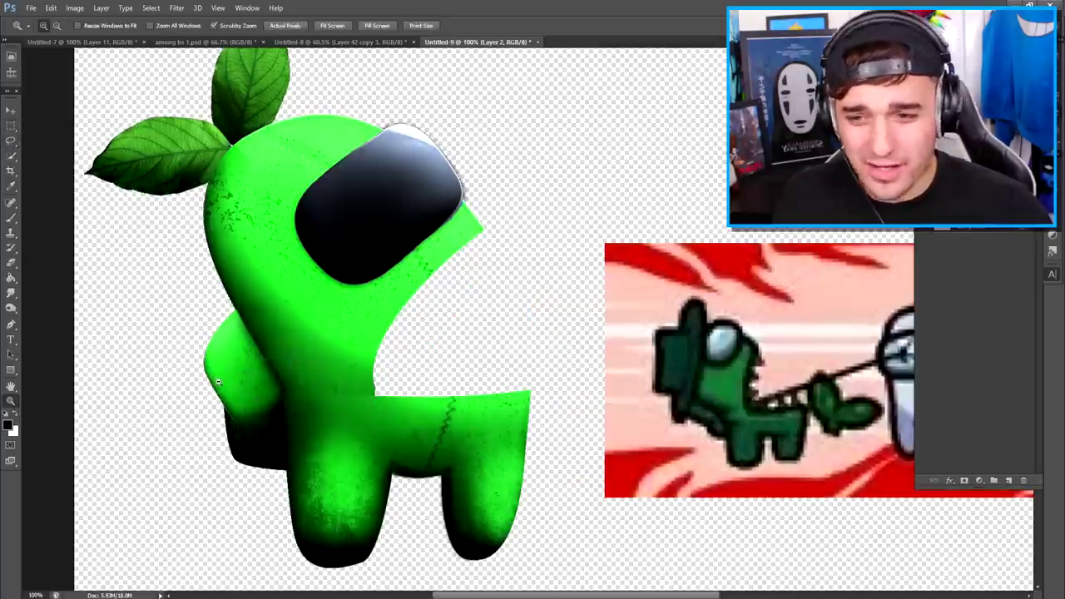
pyautogui.keyDown('alt'); pyautogui.click(222, 385); pyautogui.keyUp('alt')
pyautogui.keyDown('alt'); pyautogui.click(221, 384); pyautogui.keyUp('alt')
pyautogui.keyDown('alt'); pyautogui.click(222, 384); pyautogui.keyUp('alt')
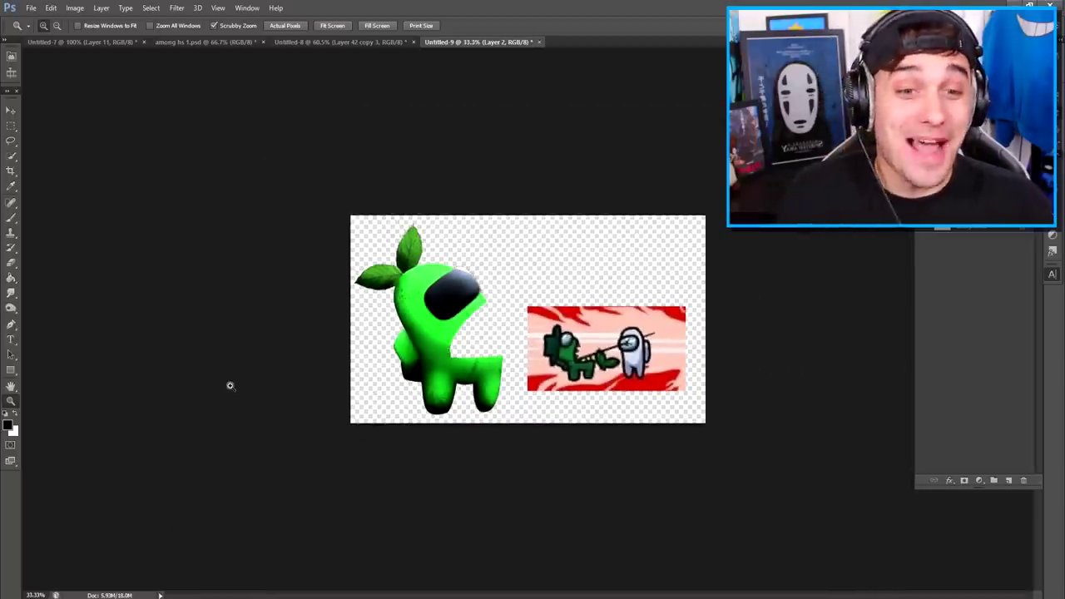
pyautogui.click(473, 364)
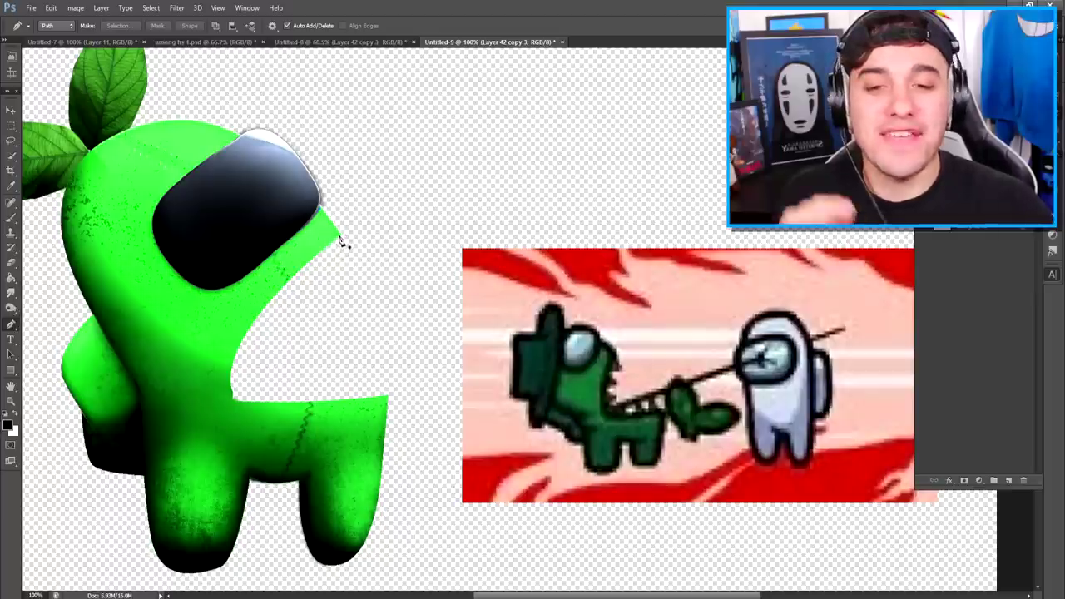
# - Trace a closed Pen path along the inner edge of the impostor's open mouth and turn it into a selection
pyautogui.click(340, 235)
pyautogui.moveTo(253, 331); pyautogui.dragTo(233, 373)
pyautogui.hotkey('ctrl', 'z')
pyautogui.moveTo(264, 317); pyautogui.dragTo(247, 353)
pyautogui.moveTo(250, 393); pyautogui.dragTo(261, 403)
pyautogui.click(387, 395)
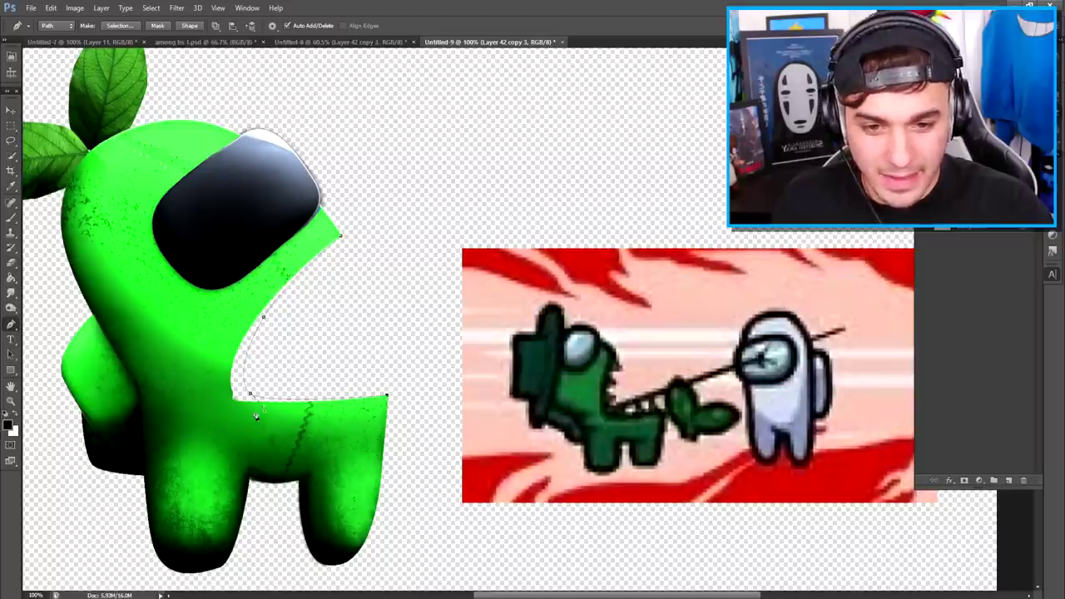
pyautogui.click(340, 236)
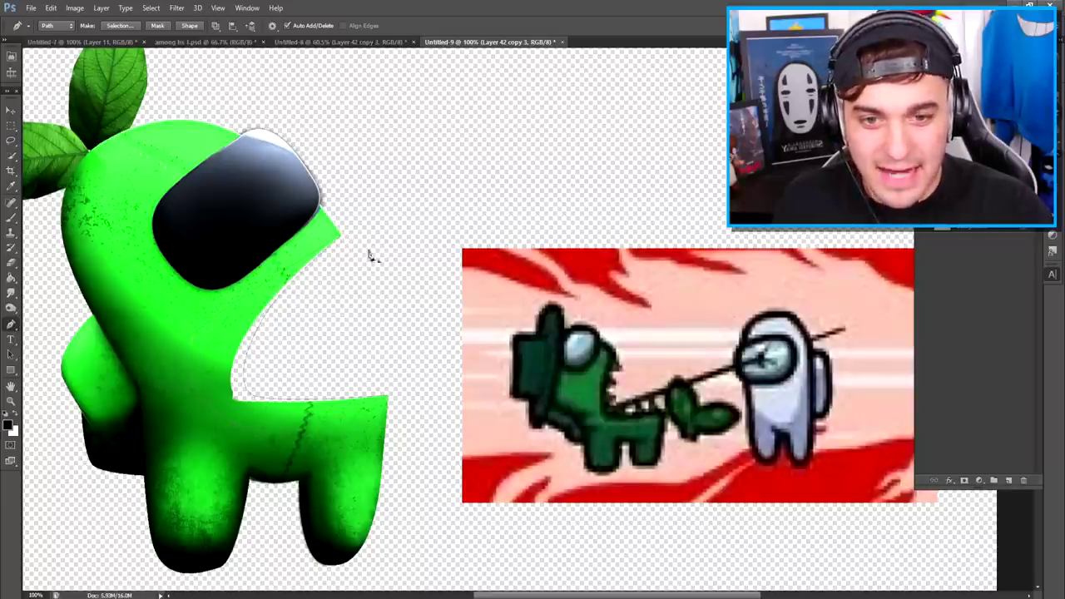
pyautogui.rightClick(380, 255)
pyautogui.click(447, 310)
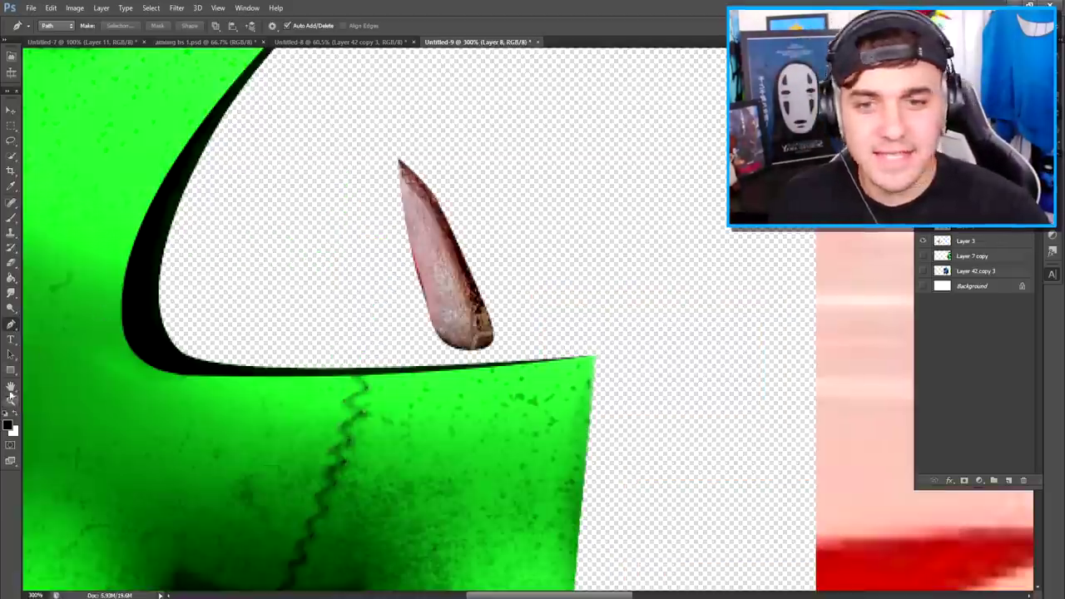
# - Place the flipped and rotated row of fangs along the impostor's upper jaw
pyautogui.keyDown('alt'); pyautogui.click(273, 321); pyautogui.keyUp('alt')
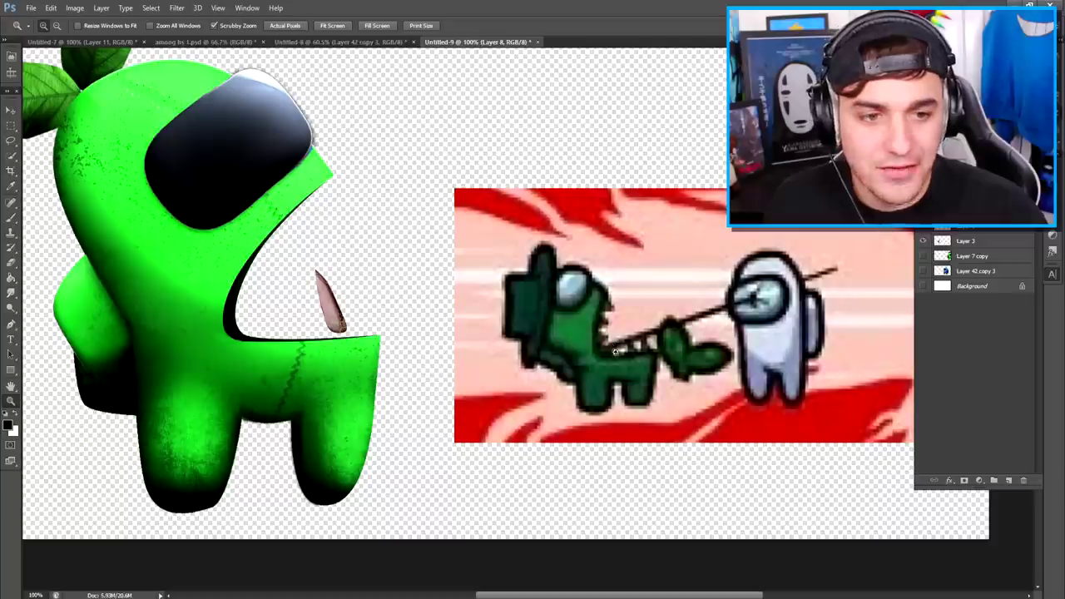
pyautogui.click(8, 109)
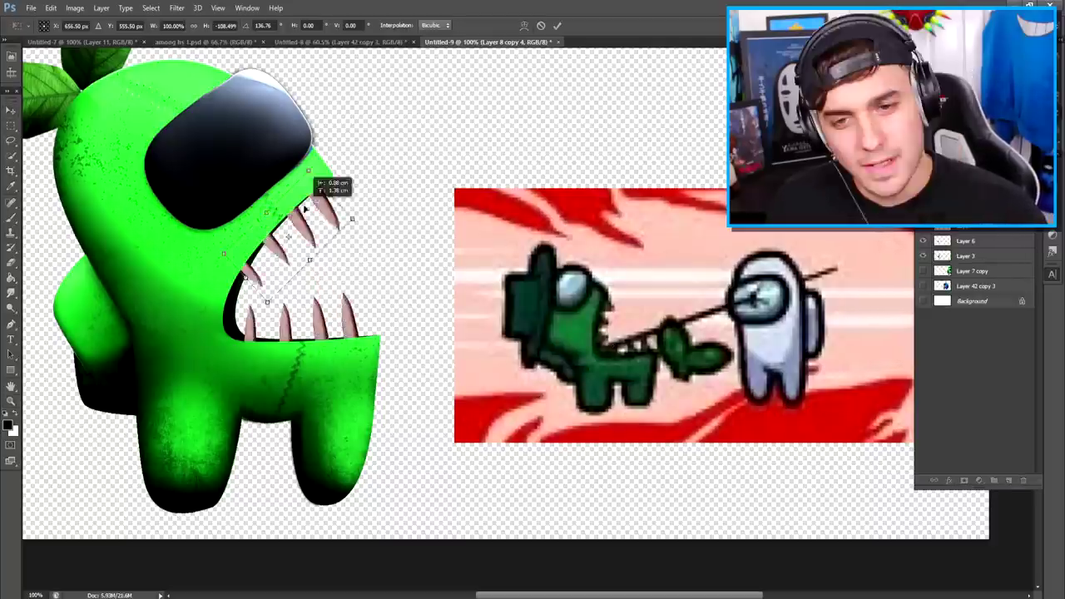
pyautogui.moveTo(337, 187); pyautogui.dragTo(337, 187)
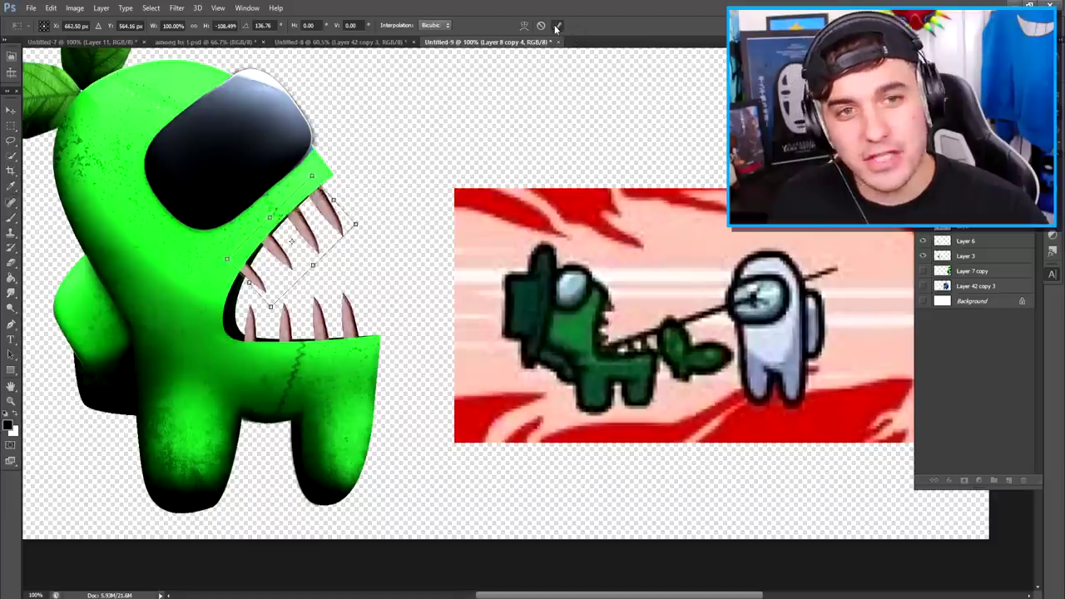
pyautogui.click(557, 25)
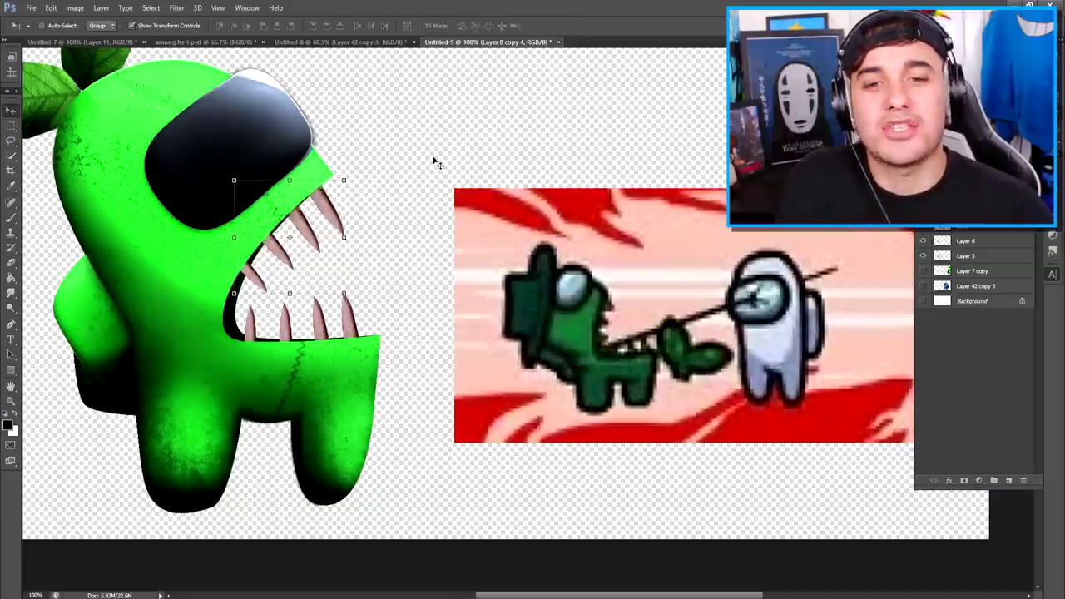
# - Apply a custom warp to the fangs so they curve with the impostor's mouth
pyautogui.click(11, 400)
pyautogui.keyDown('alt'); pyautogui.click(236, 295); pyautogui.keyUp('alt')
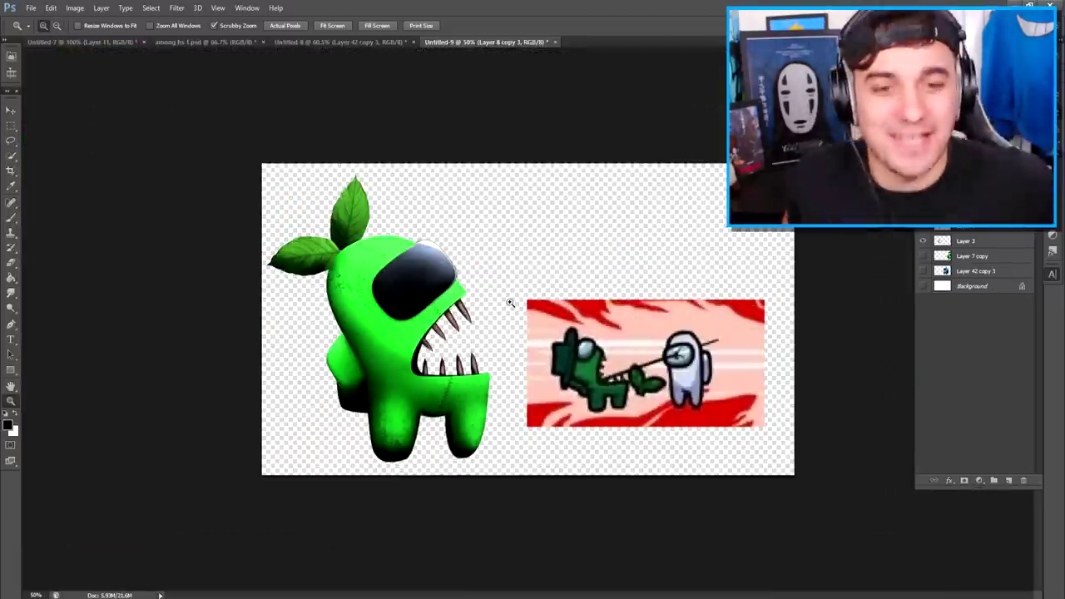
pyautogui.click(431, 405)
pyautogui.click(436, 397)
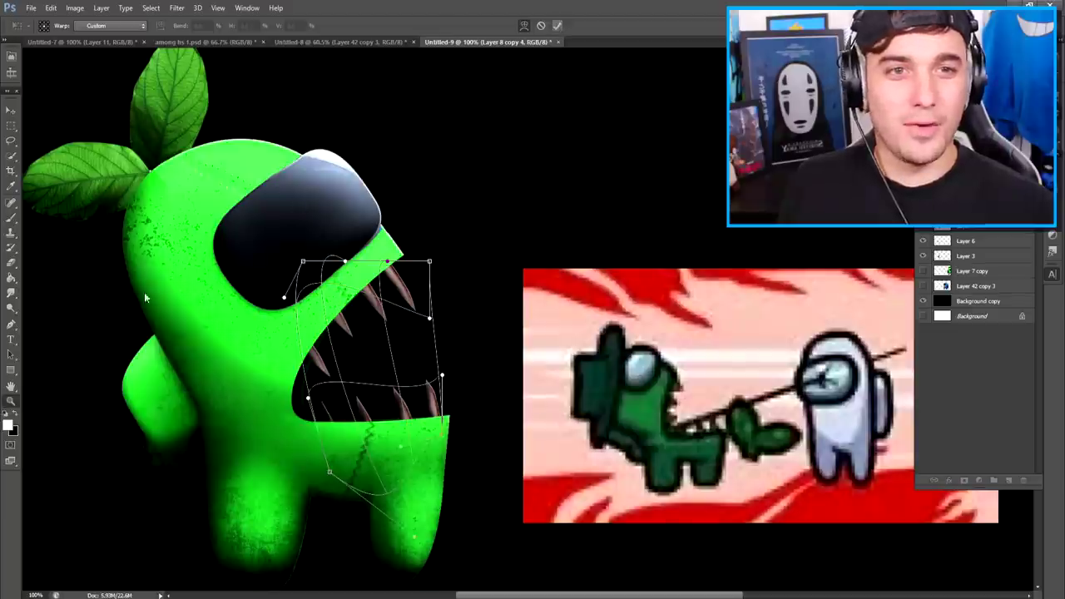
pyautogui.press('Return')
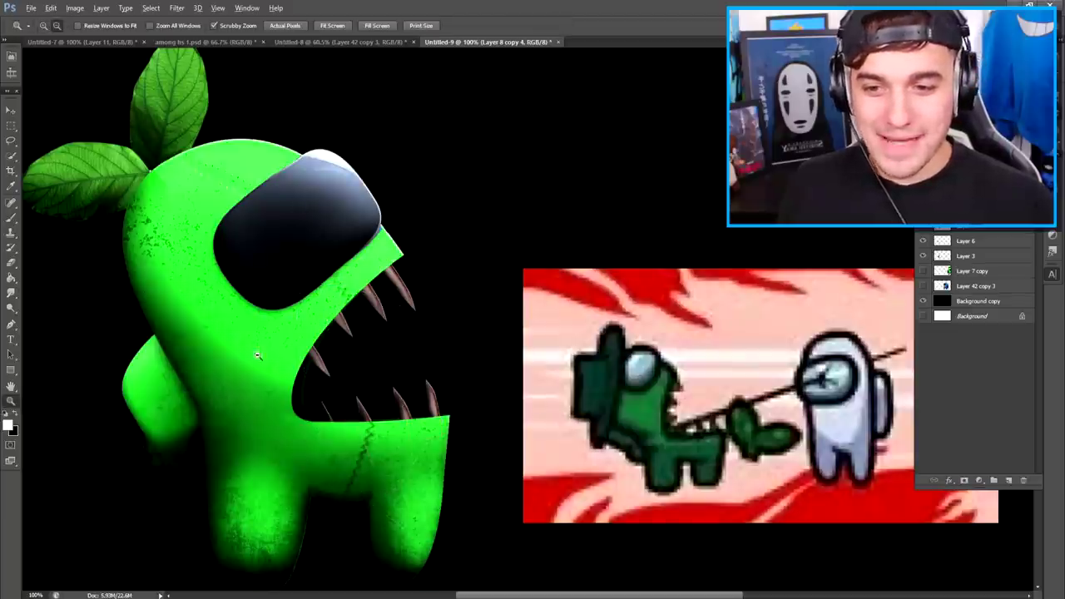
# - Scale the warped fangs down slightly inside the impostor's mouth
pyautogui.keyDown('alt'); pyautogui.click(269, 356); pyautogui.keyUp('alt')
pyautogui.keyDown('alt'); pyautogui.click(269, 356); pyautogui.keyUp('alt')
pyautogui.keyDown('alt'); pyautogui.click(269, 356); pyautogui.keyUp('alt')
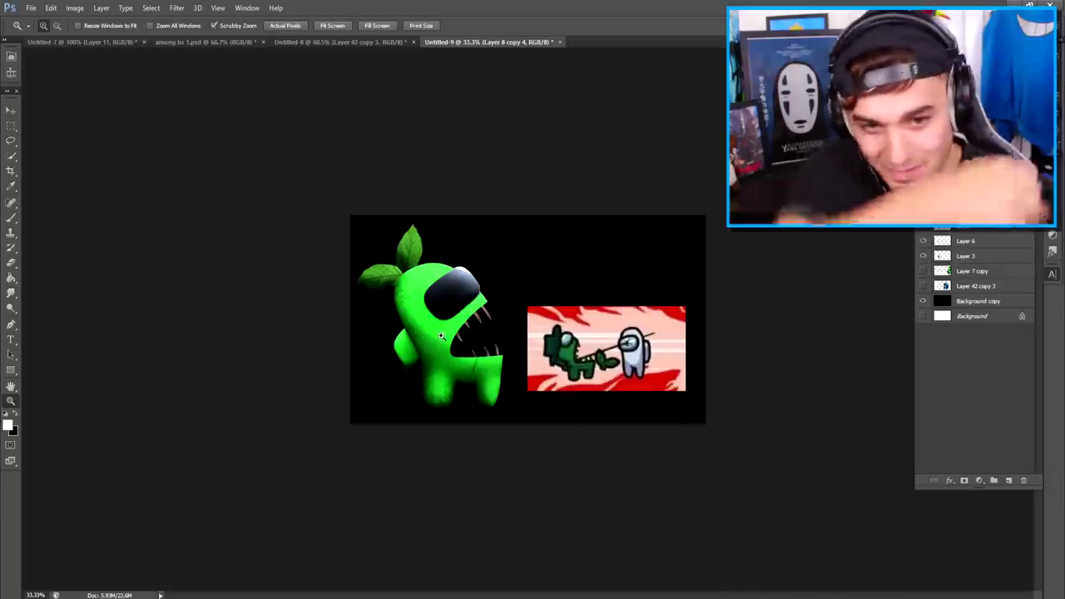
pyautogui.click(479, 334)
pyautogui.click(478, 335)
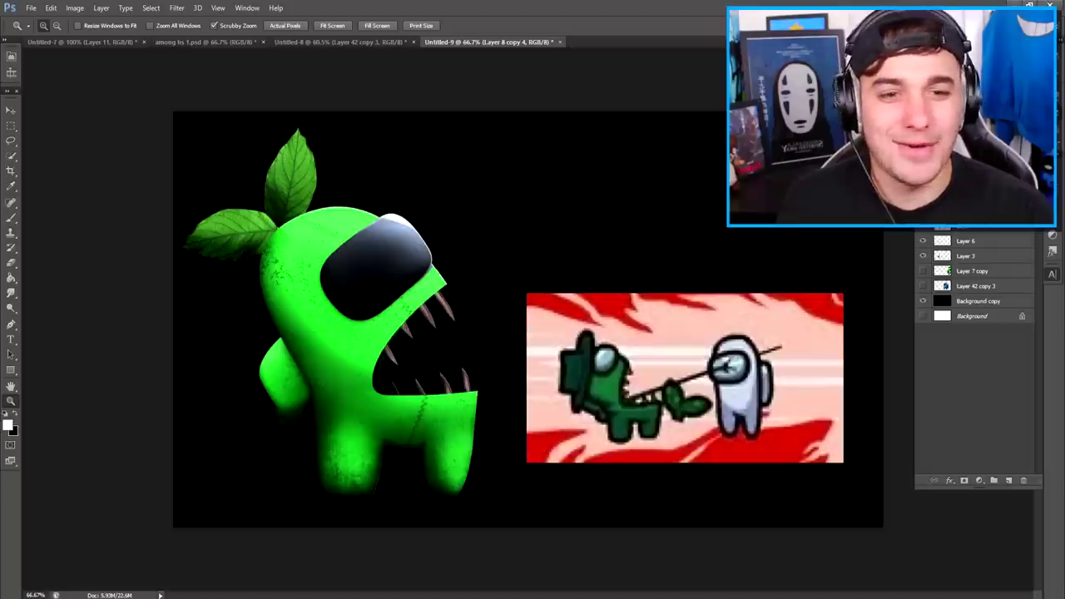
pyautogui.click(10, 111)
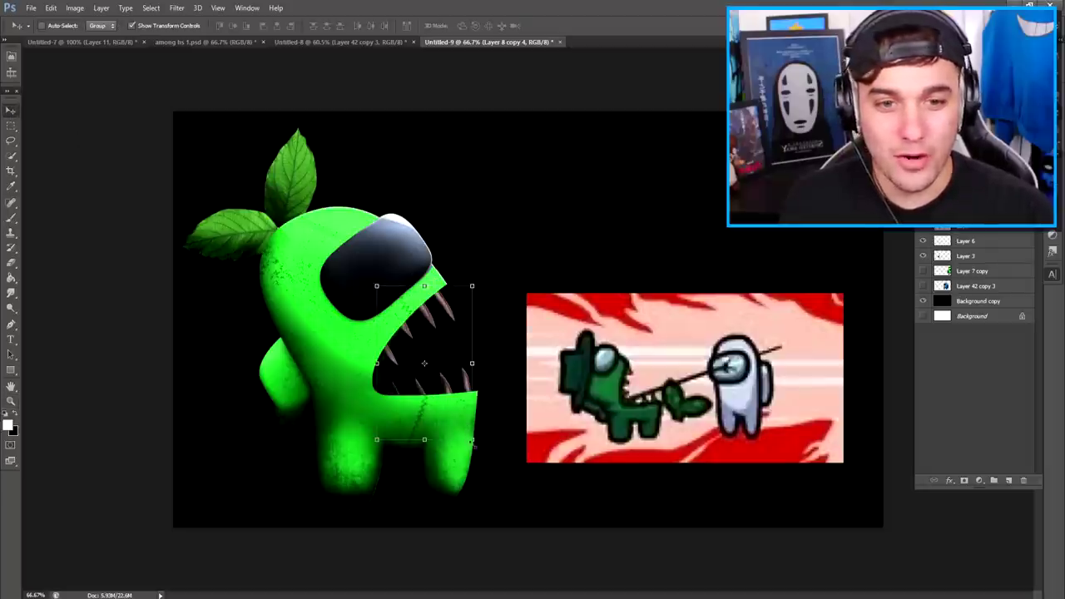
pyautogui.moveTo(473, 441); pyautogui.dragTo(468, 432)
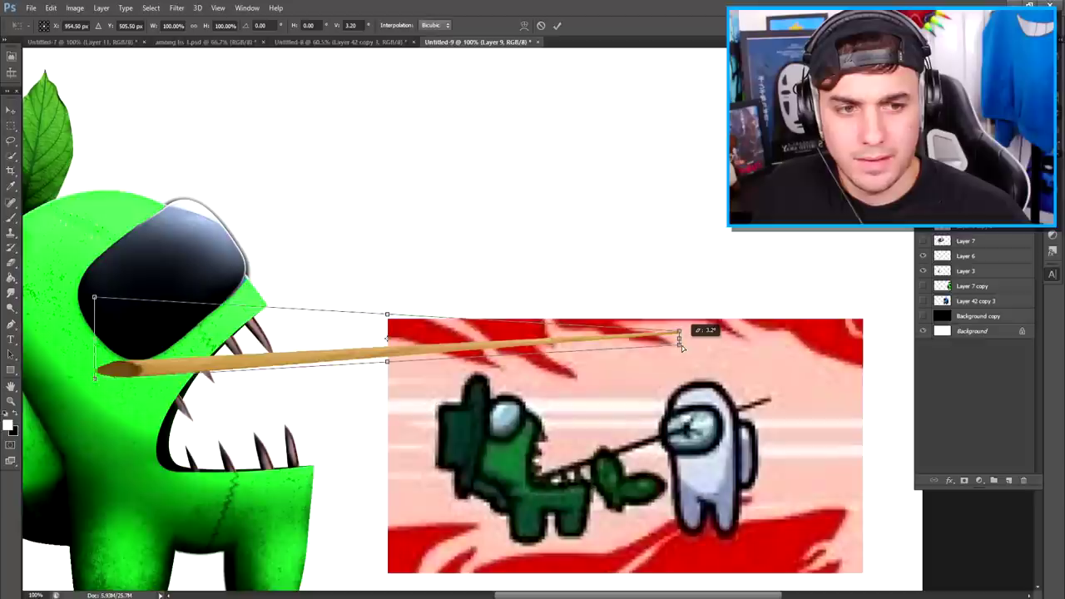
# - Skew the wooden spike vertically to 2.82° and place it behind the head so it comes out of the mouth
pyautogui.moveTo(681, 345); pyautogui.dragTo(681, 349)
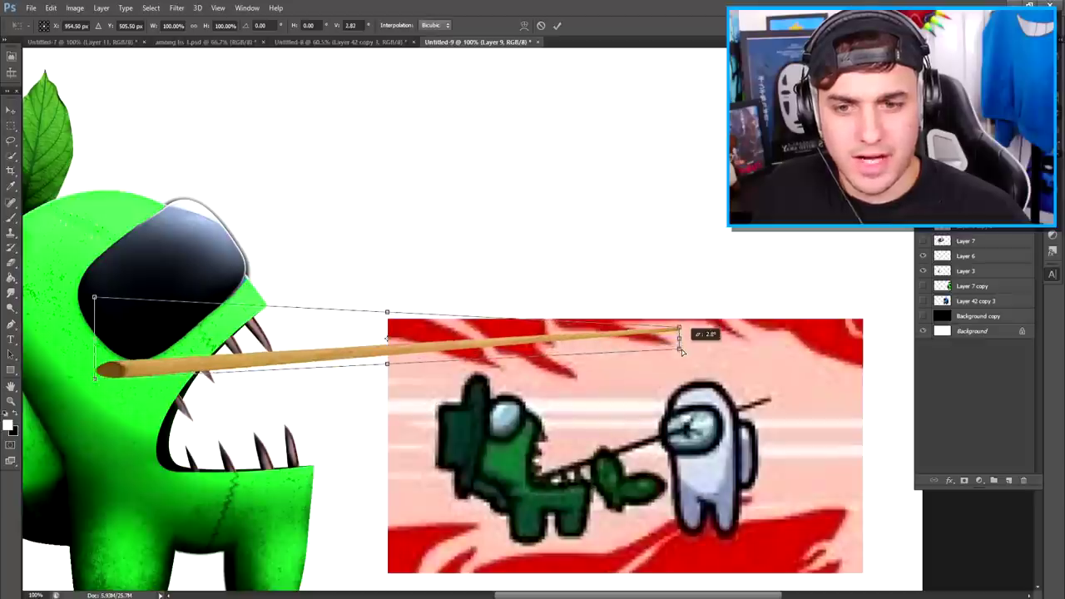
pyautogui.click(557, 25)
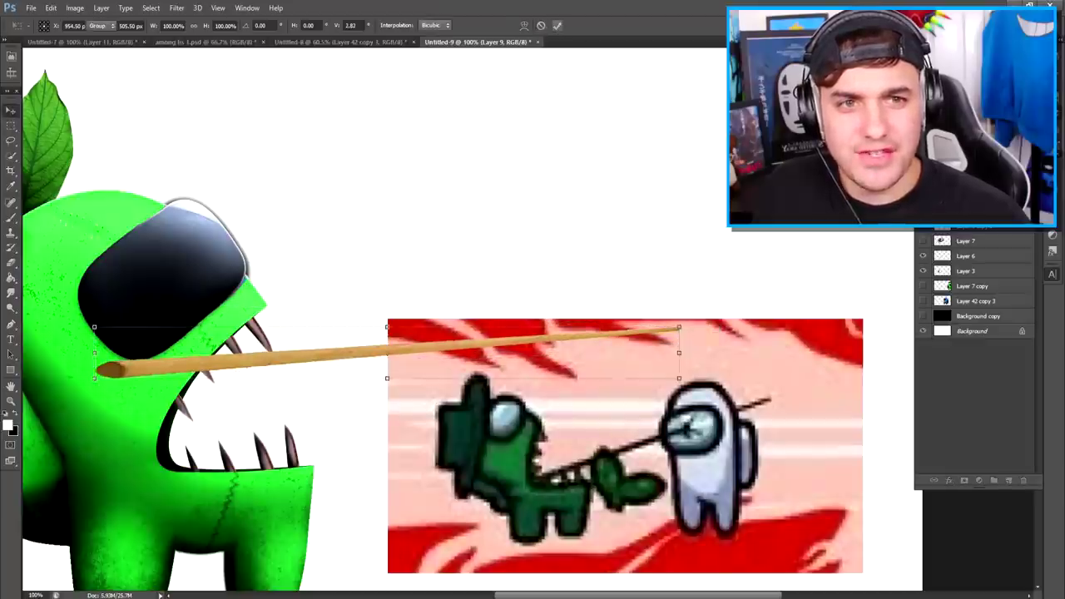
pyautogui.hotkey('ctrl', '[')
pyautogui.hotkey('ctrl', '[')
pyautogui.moveTo(530, 337); pyautogui.dragTo(526, 407)
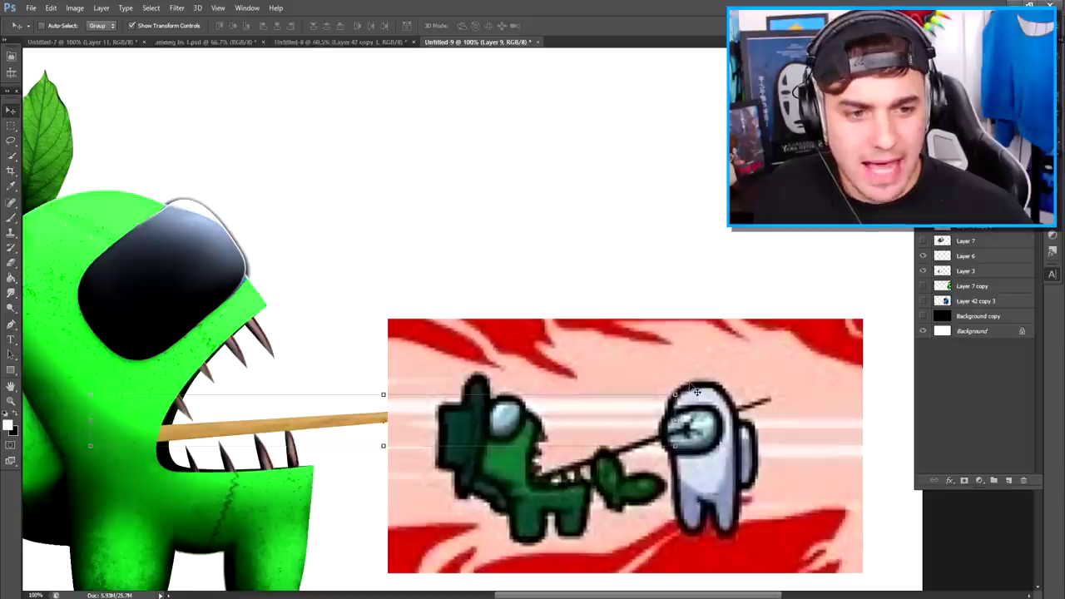
# - Stretch the wooden spike to about 120% width and tilt it upward out of the mouth
pyautogui.moveTo(675, 420); pyautogui.dragTo(791, 414)
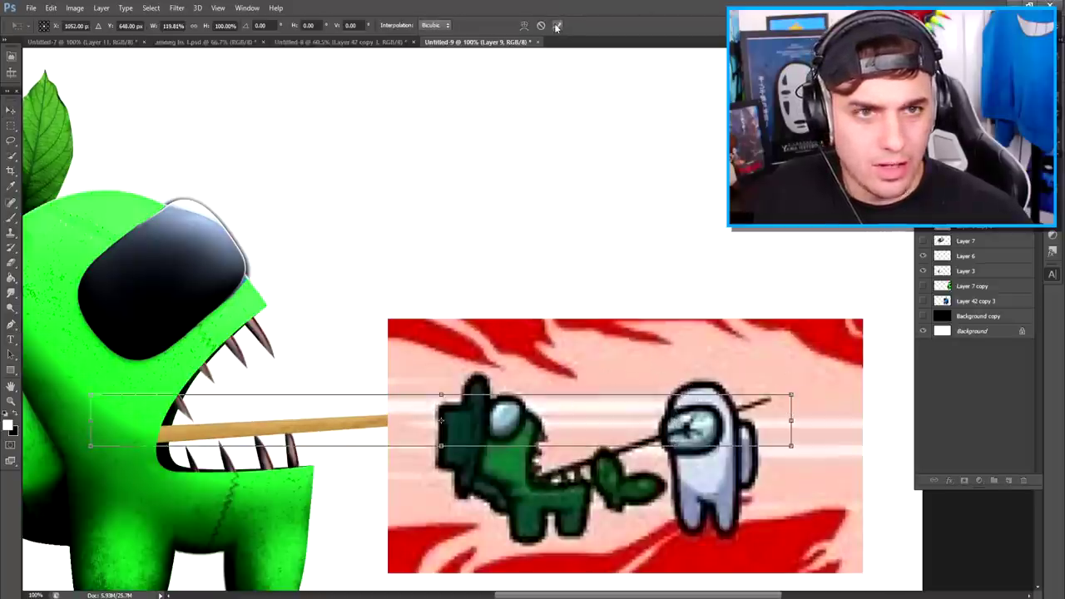
pyautogui.click(558, 25)
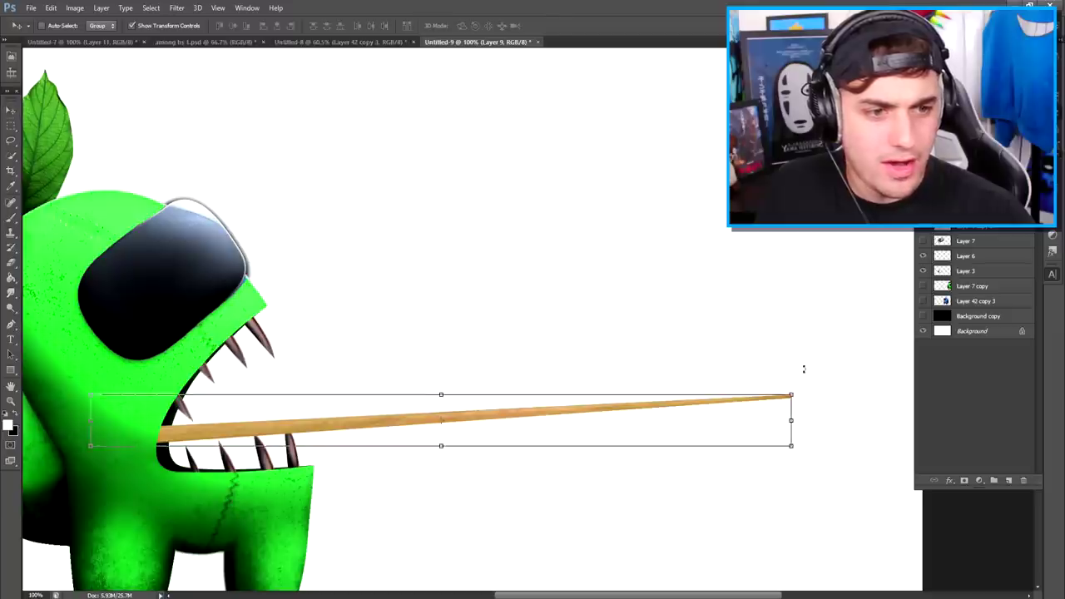
pyautogui.moveTo(803, 369); pyautogui.dragTo(794, 335)
pyautogui.moveTo(701, 378); pyautogui.dragTo(698, 351)
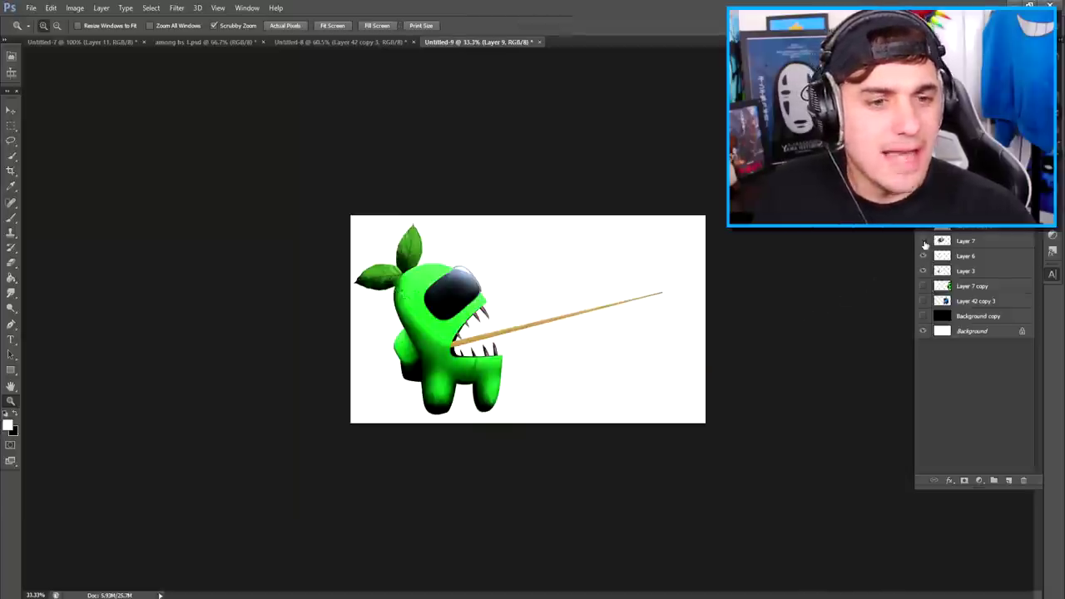
# - Show the blue crewmate on Layer 42 copy 3 opposite the impostor
pyautogui.click(922, 300)
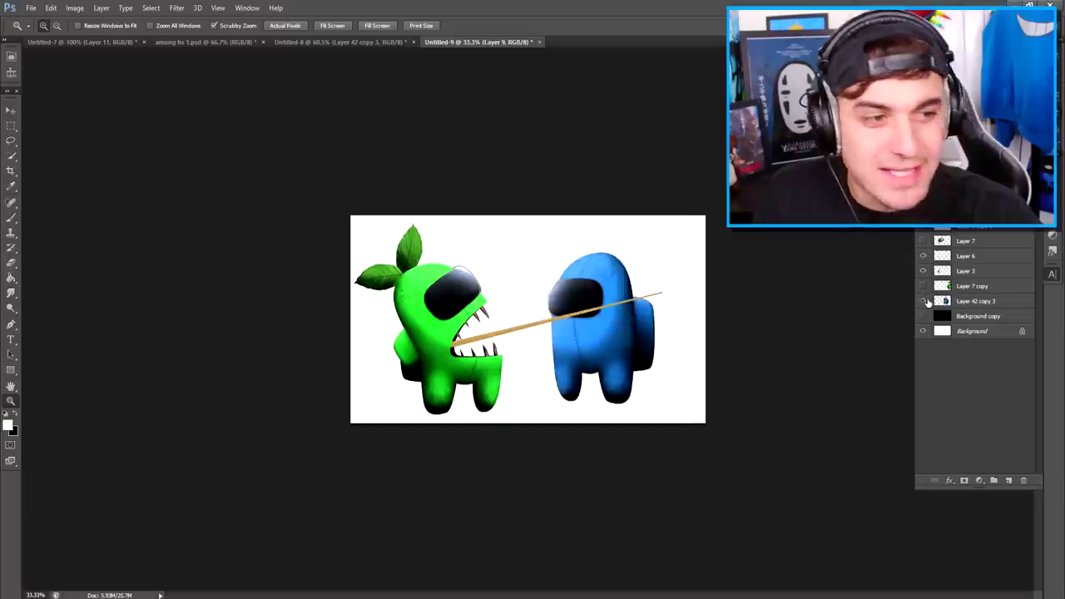
pyautogui.click(973, 300)
pyautogui.click(11, 110)
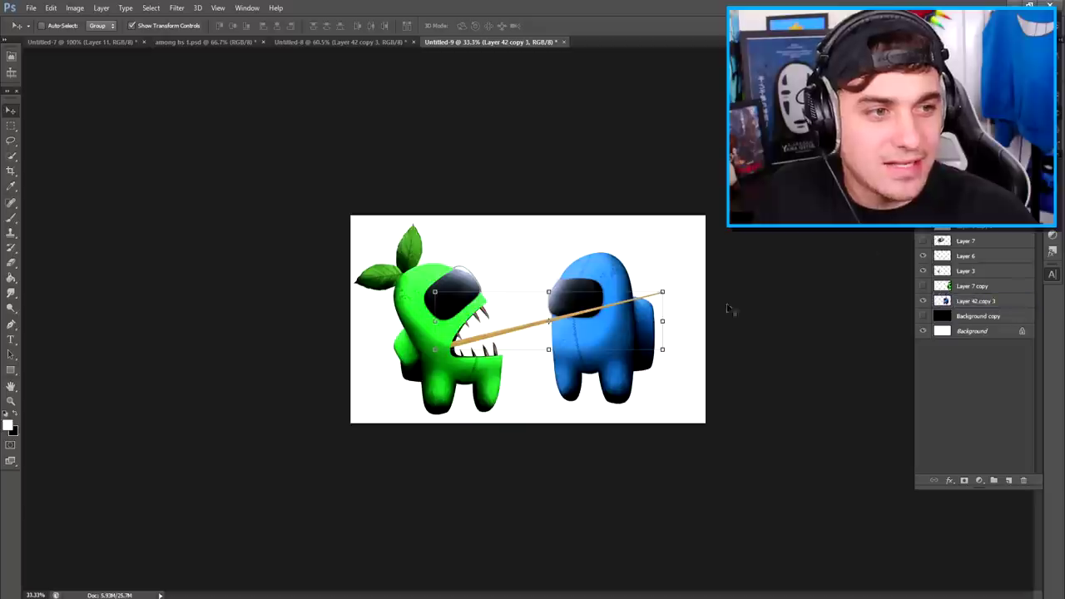
# - Rotate the wooden spike more steeply and reposition it so it runs from the impostor's mouth through the blue crewmate's visor
pyautogui.click(597, 328)
pyautogui.moveTo(669, 307); pyautogui.dragTo(667, 278)
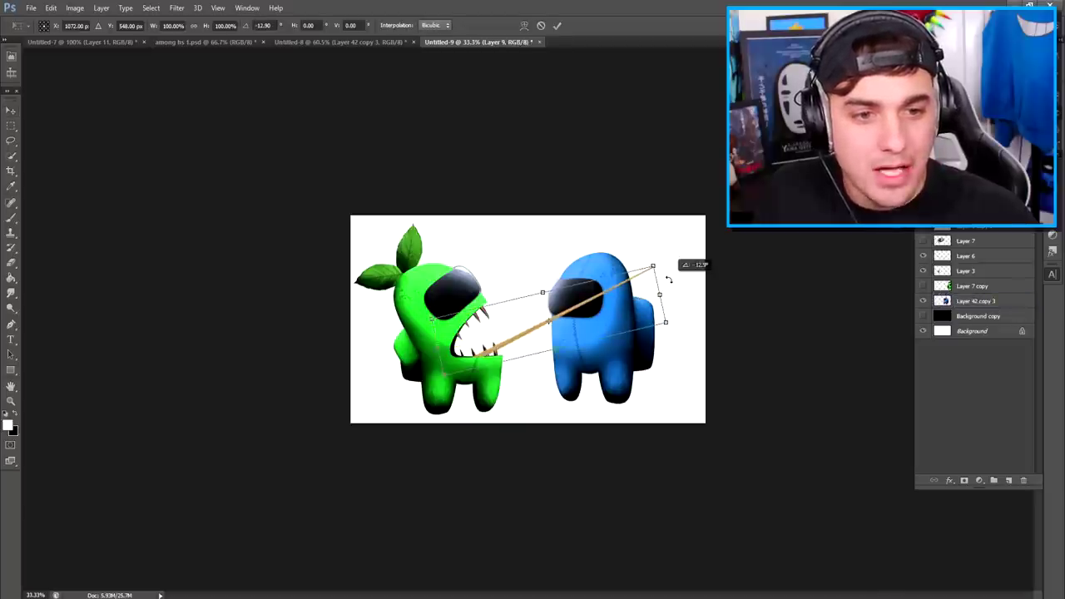
pyautogui.moveTo(592, 317); pyautogui.dragTo(580, 300)
pyautogui.moveTo(715, 271); pyautogui.dragTo(730, 286)
pyautogui.click(557, 26)
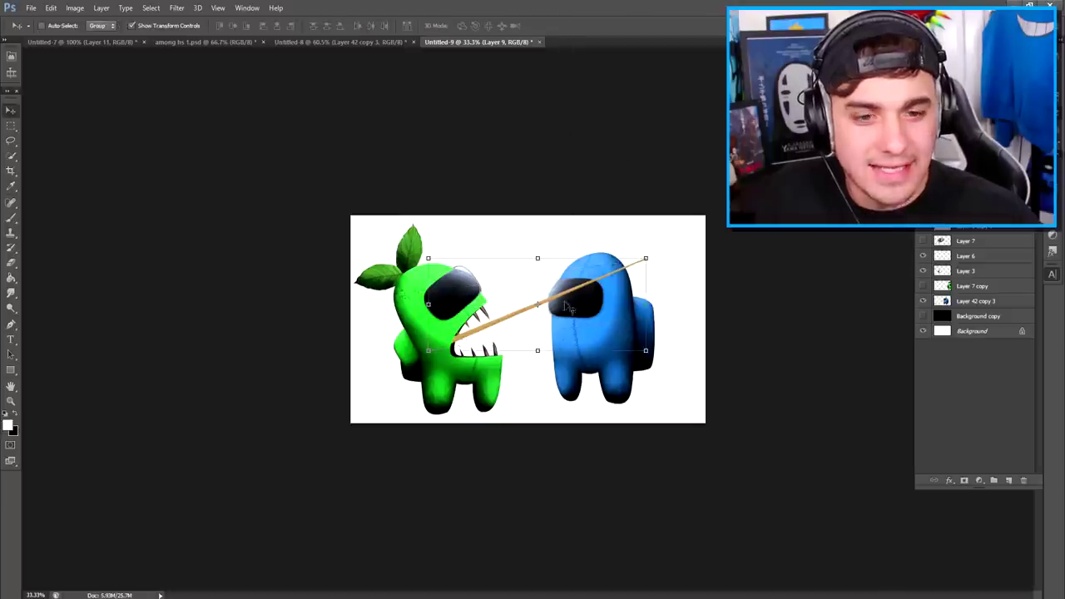
pyautogui.moveTo(577, 287); pyautogui.dragTo(579, 292)
# - Load the wooden spike's outline as a selection and add a new empty layer for its shading
pyautogui.keyDown('ctrl'); pyautogui.click(942, 210); pyautogui.keyUp('ctrl')
pyautogui.click(1008, 481)
pyautogui.click(1007, 482)
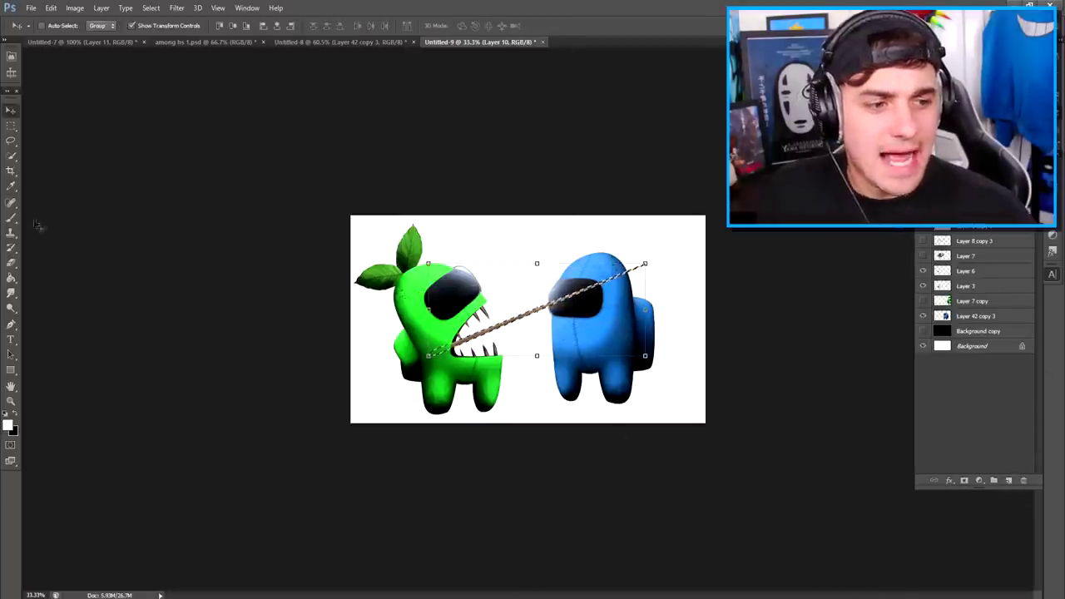
# - Shade the spike black where it leaves the impostor's mouth, using a 600 px brush at 100% opacity
pyautogui.click(11, 217)
pyautogui.click(16, 416)
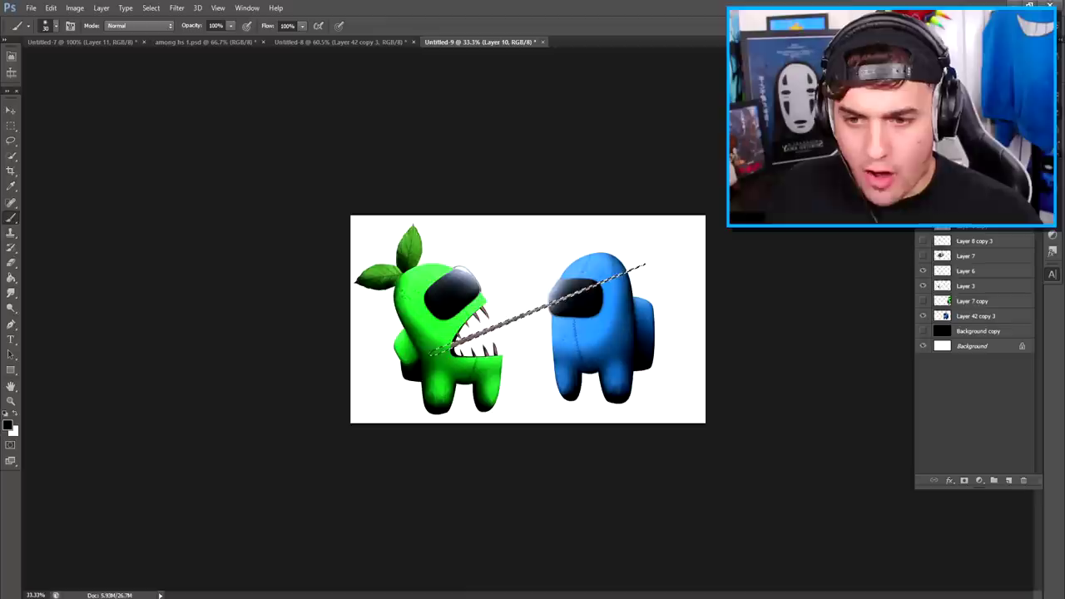
pyautogui.press(']')
pyautogui.press(']')
pyautogui.press(']')
pyautogui.press(']')
pyautogui.press(']')
pyautogui.press(']')
pyautogui.press(']')
pyautogui.press(']')
pyautogui.press(']')
pyautogui.press(']')
pyautogui.press(']')
pyautogui.press(']')
pyautogui.press(']')
pyautogui.press(']')
pyautogui.press(']')
pyautogui.press(']')
pyautogui.press(']')
pyautogui.press(']')
pyautogui.press(']')
pyautogui.press(']')
pyautogui.hotkey('ctrl', 'd')
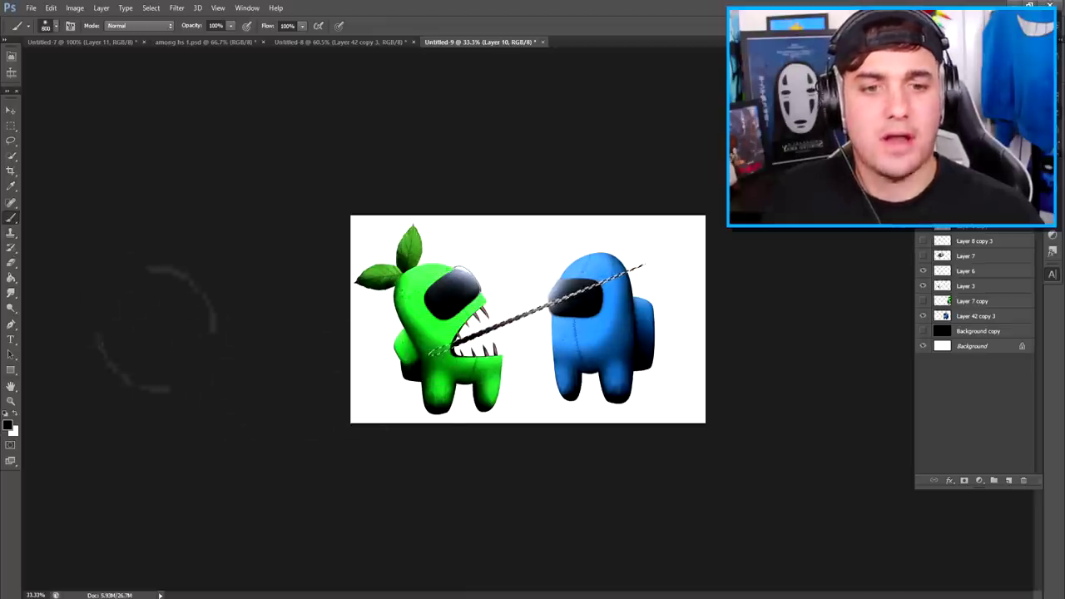
# - Reduce the eraser to 125 px, undo the last erasure at the crewmate's visor, and clear the spike's selection
pyautogui.click(11, 125)
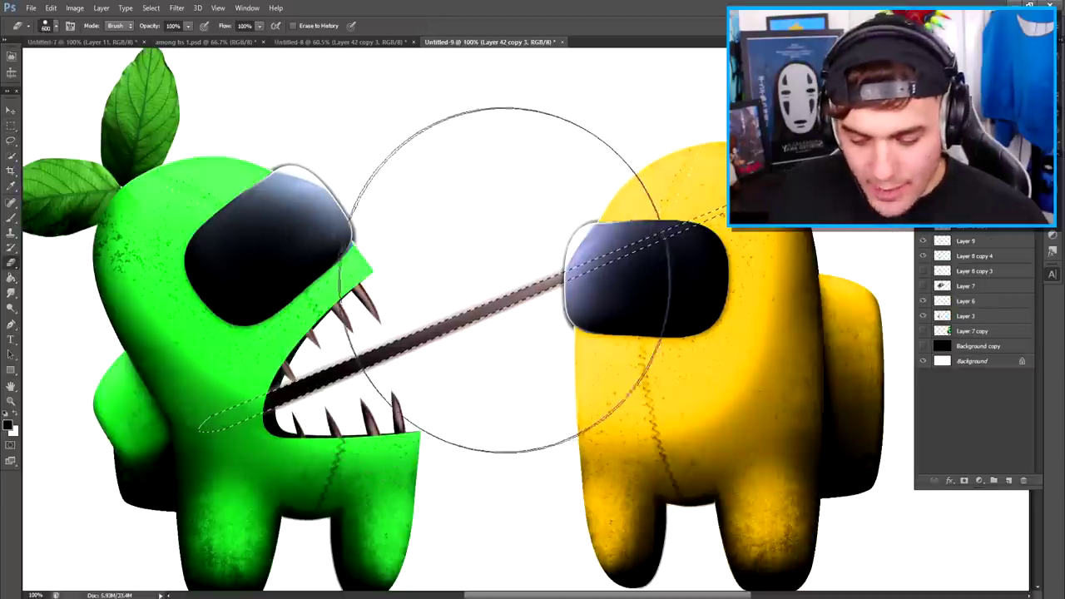
pyautogui.press('[')
pyautogui.press('[')
pyautogui.press('[')
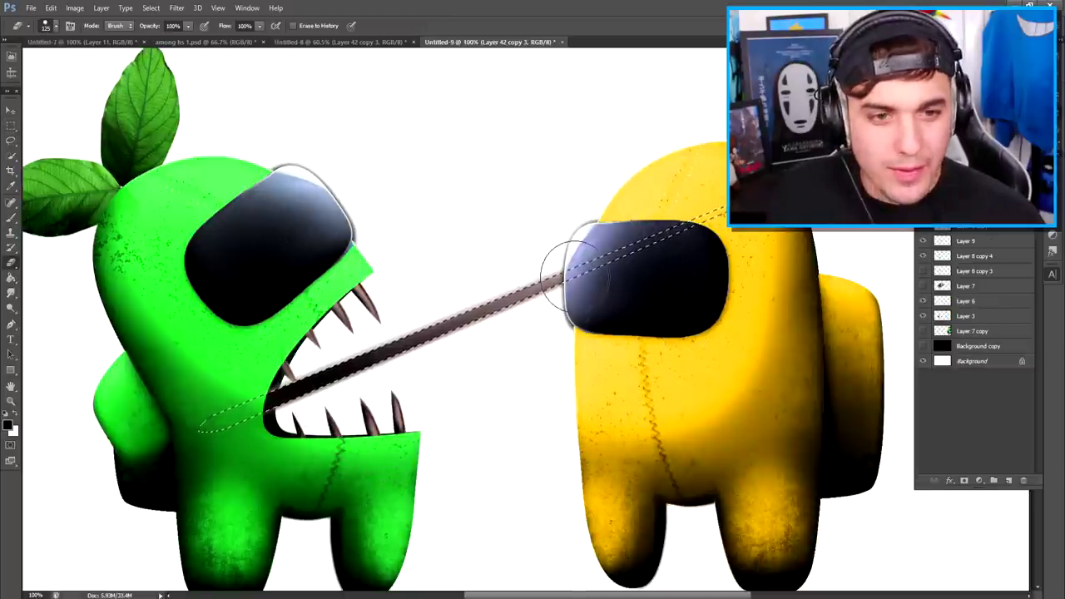
pyautogui.hotkey('ctrl', 'z')
pyautogui.click(11, 125)
pyautogui.click(265, 114)
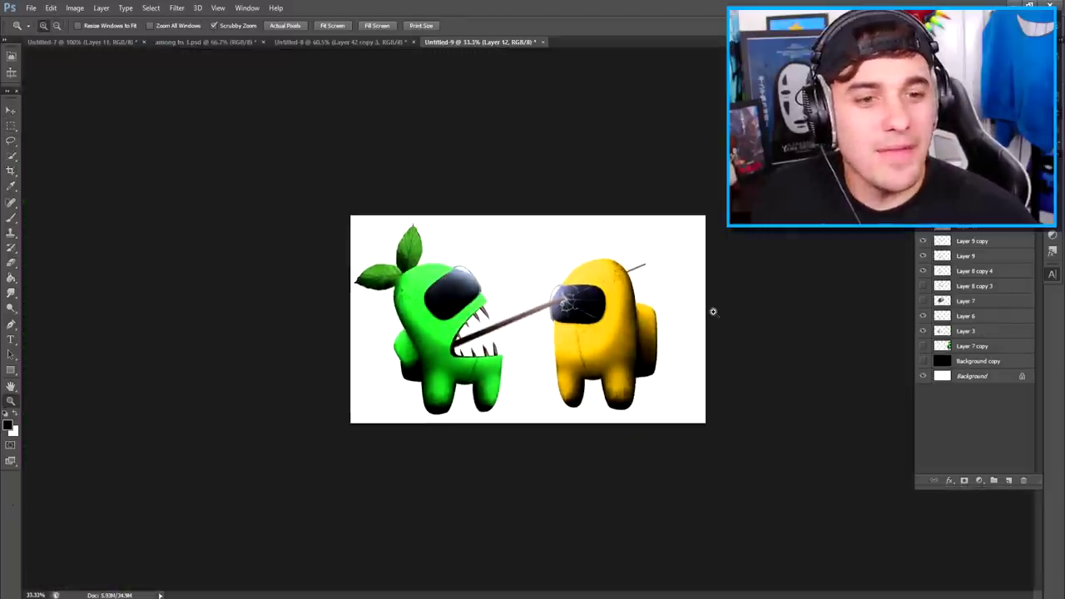
# - Prepare to outline the spike's tip inside the crewmate's cracked visor with the Pen tool
pyautogui.click(681, 291)
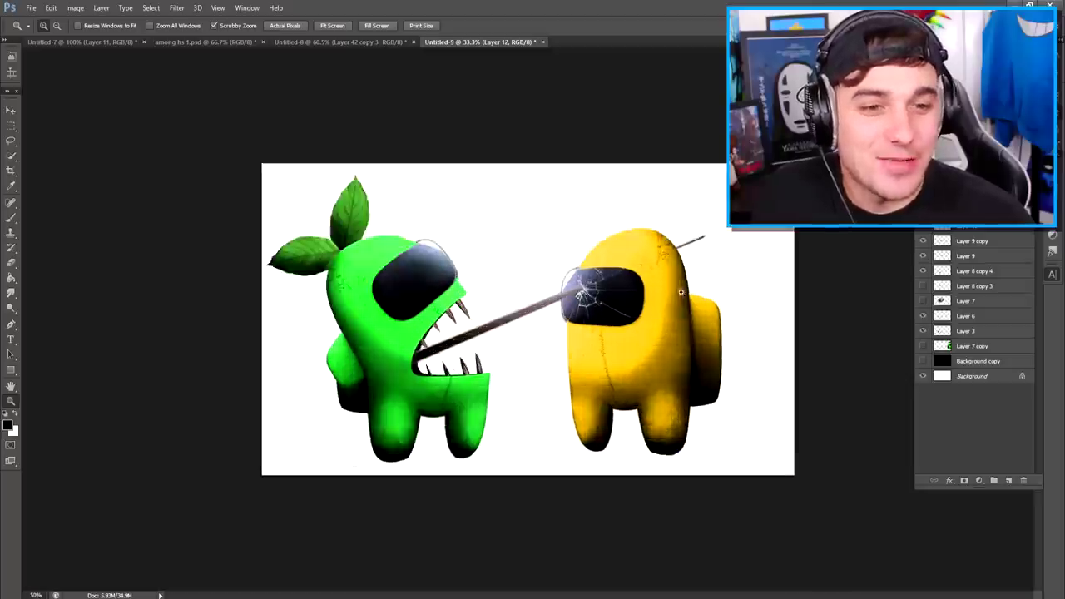
pyautogui.click(682, 292)
pyautogui.click(681, 292)
pyautogui.click(680, 293)
pyautogui.moveTo(445, 250); pyautogui.dragTo(452, 249)
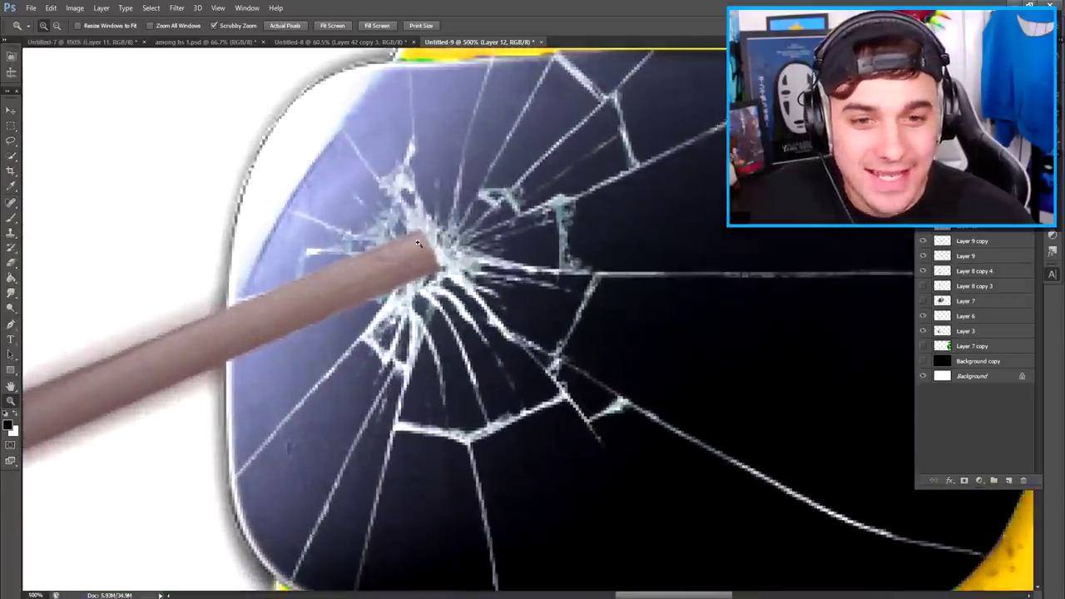
pyautogui.click(12, 325)
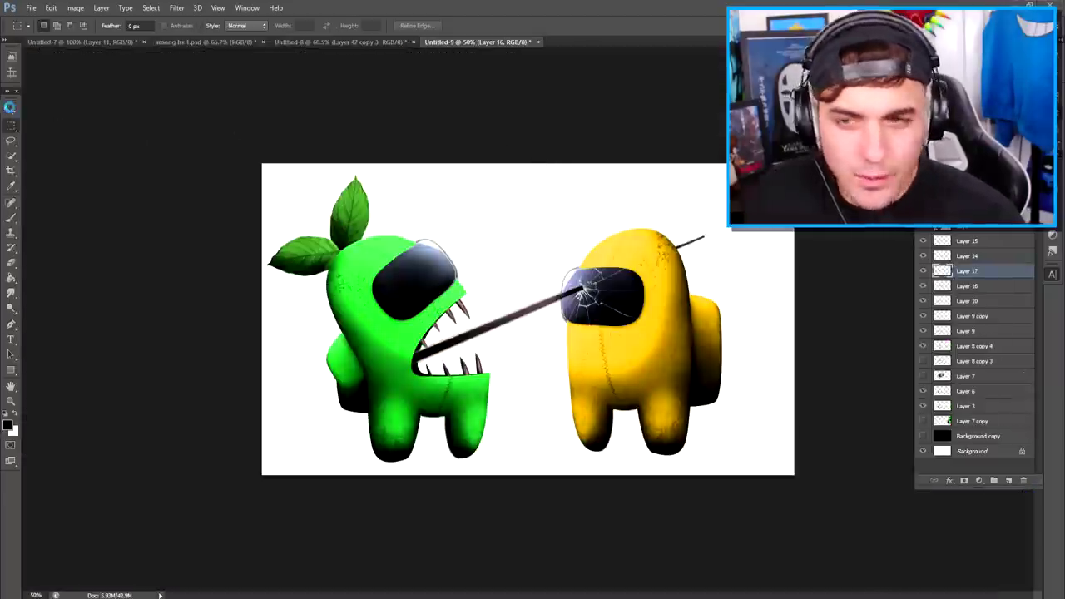
# - Invert the debris layer with Color Dodge blending and shrink it to about 43% over the crewmate's cracked visor
pyautogui.click(11, 109)
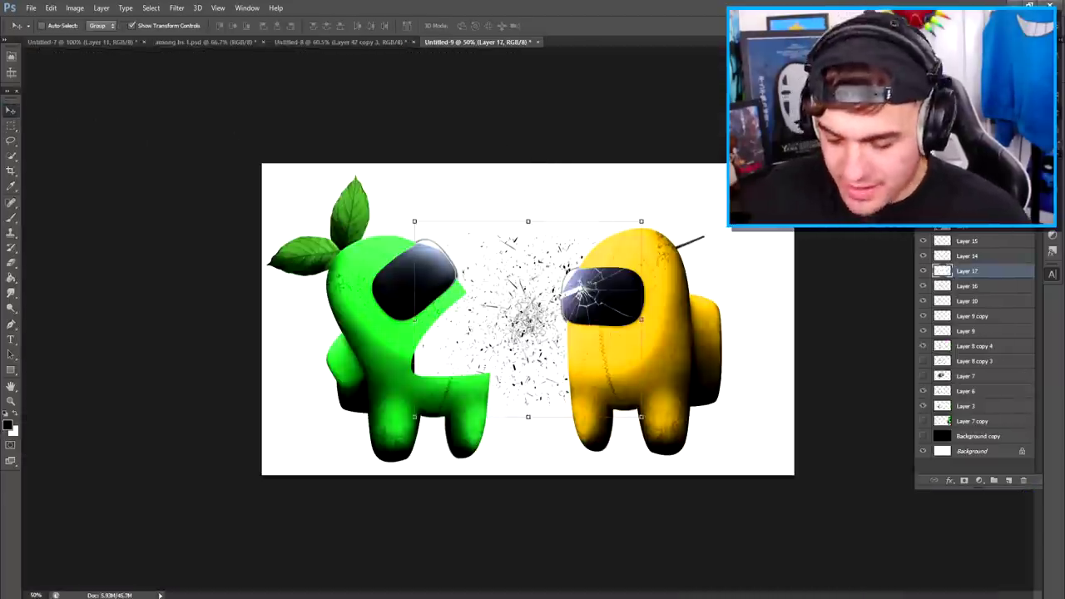
pyautogui.hotkey('ctrl', 'i')
pyautogui.click(948, 119)
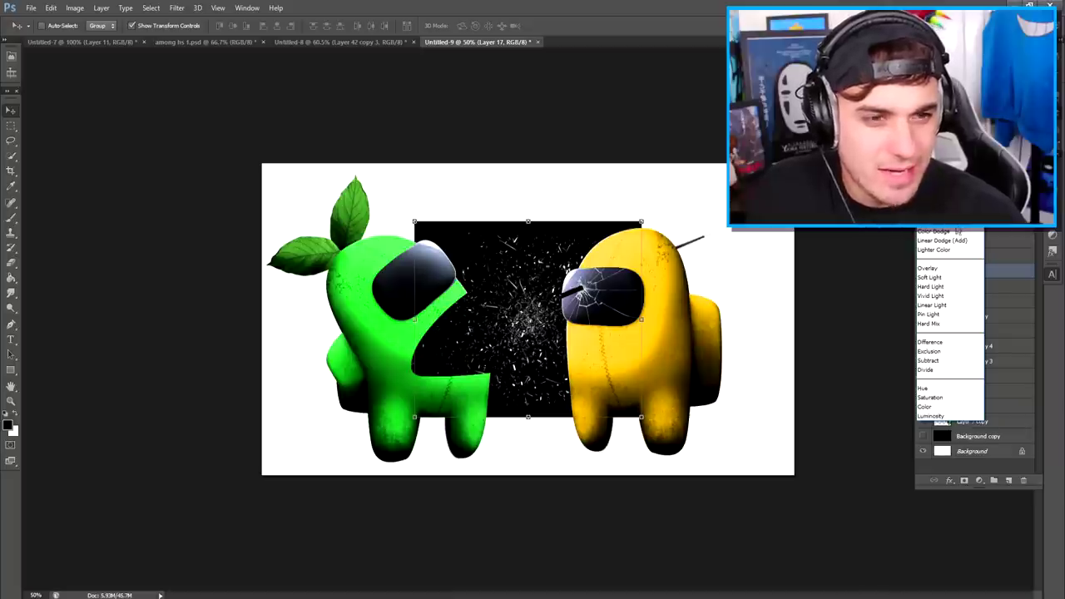
pyautogui.click(957, 231)
pyautogui.moveTo(629, 263); pyautogui.dragTo(601, 281)
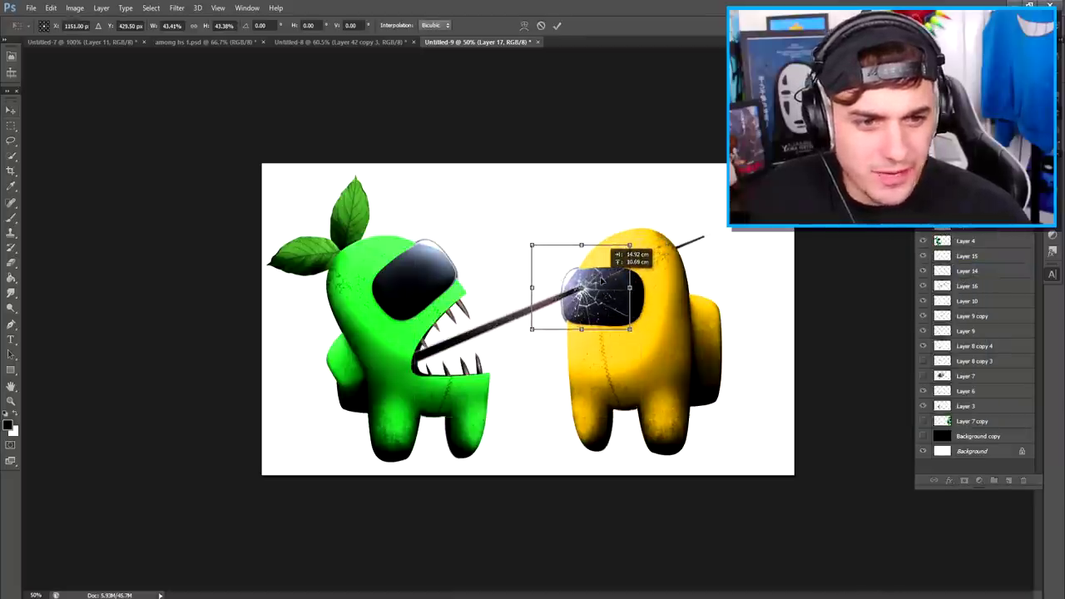
pyautogui.click(556, 26)
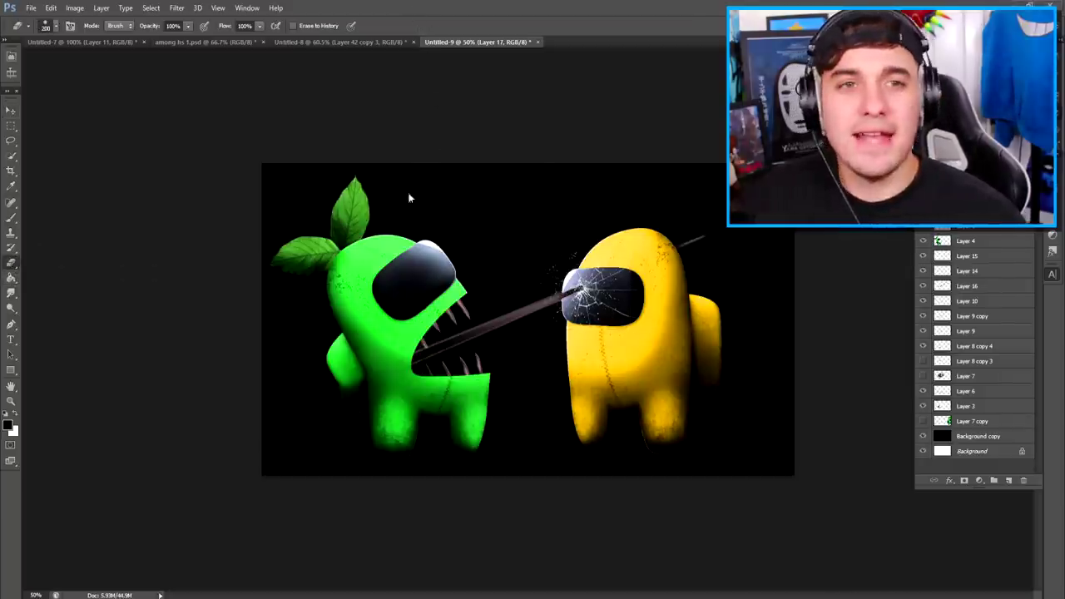
# - Paste the blood splatter and transform it to about 33% size at -158.89° rotation beside the back of the yellow crewmate's head
pyautogui.hotkey('ctrl', 'v')
pyautogui.click(12, 110)
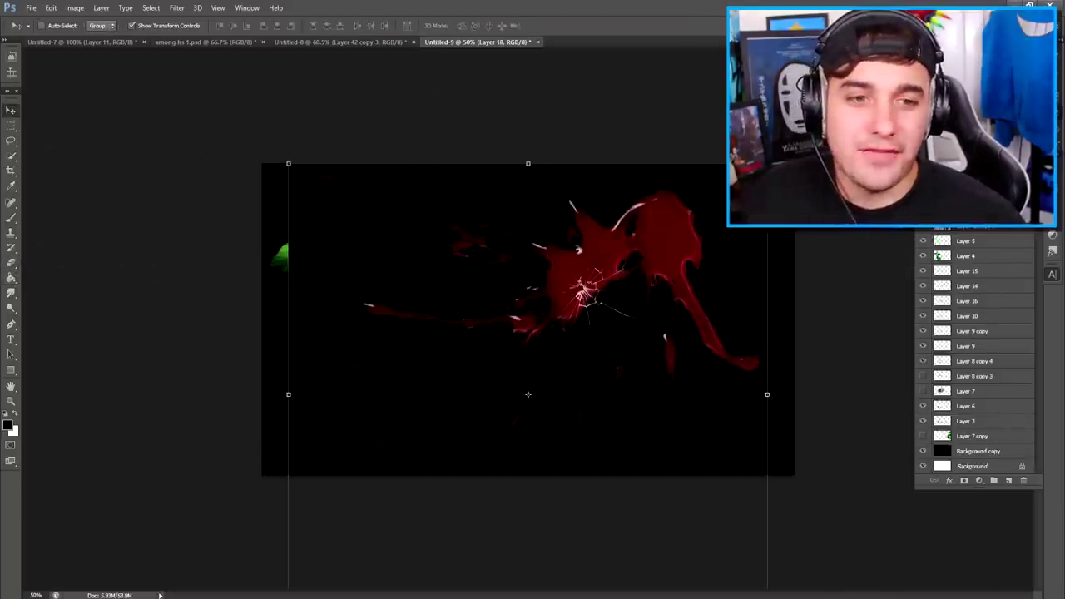
pyautogui.hotkey('ctrl', 't')
pyautogui.moveTo(342, 141); pyautogui.dragTo(236, 516)
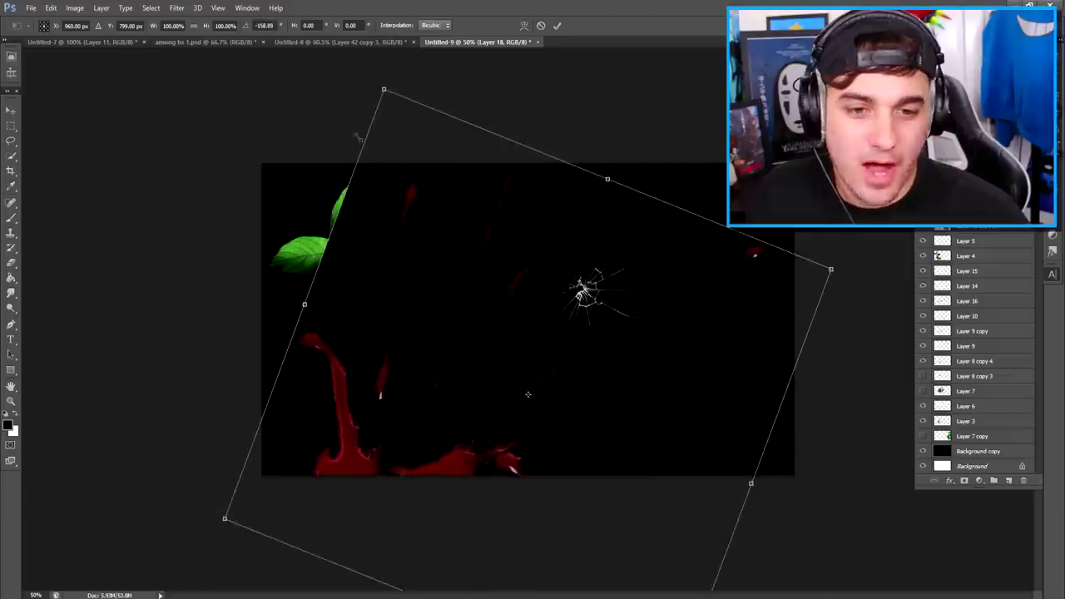
pyautogui.moveTo(702, 206); pyautogui.dragTo(706, 194)
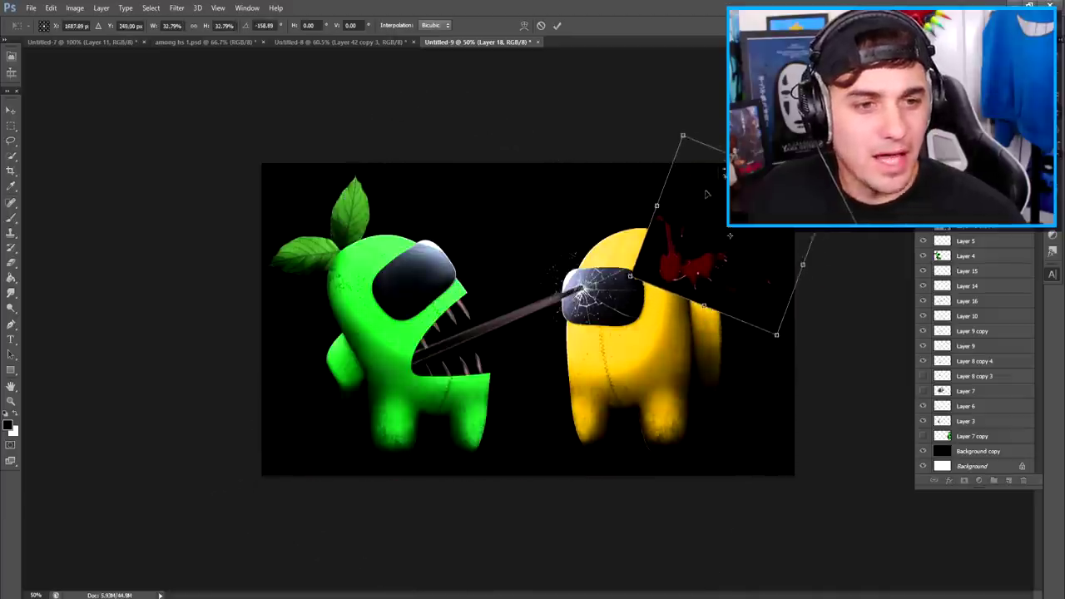
pyautogui.click(556, 25)
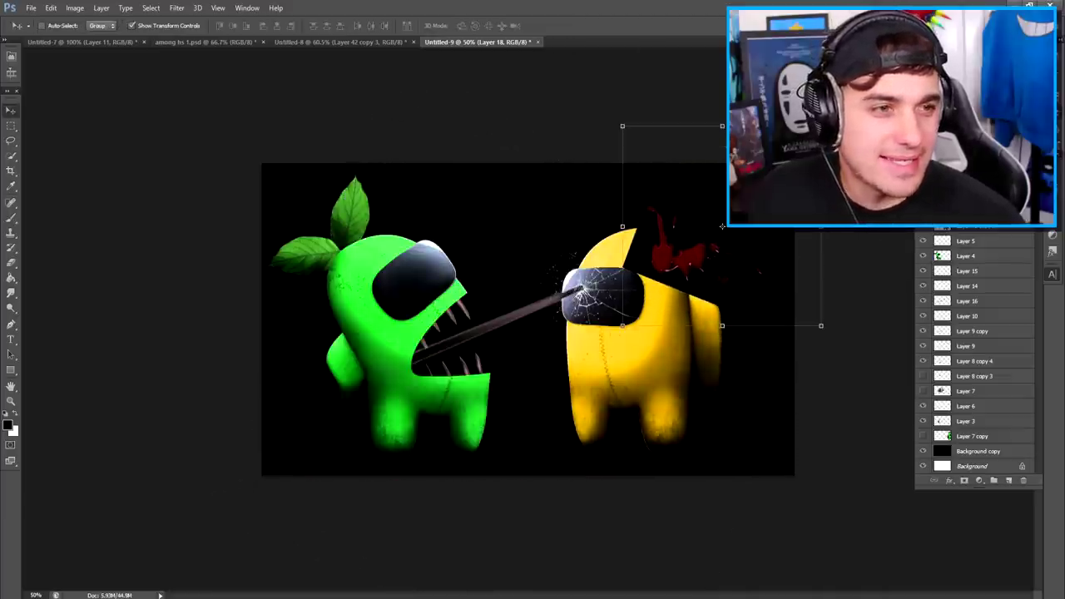
# - Send the blood splatter down the layer stack behind the yellow crewmate and shrink it around the spike's exit point
pyautogui.hotkey('ctrl', '[')
pyautogui.hotkey('ctrl', '[')
pyautogui.hotkey('ctrl', '[')
pyautogui.hotkey('ctrl', '[')
pyautogui.hotkey('ctrl', '[')
pyautogui.hotkey('ctrl', '[')
pyautogui.hotkey('ctrl', '[')
pyautogui.hotkey('ctrl', '[')
pyautogui.hotkey('ctrl', '[')
pyautogui.hotkey('ctrl', '[')
pyautogui.moveTo(821, 127); pyautogui.dragTo(757, 190)
pyautogui.moveTo(723, 255)
pyautogui.mouseDown()
pyautogui.moveTo(738, 231)
pyautogui.moveTo(726, 241)
pyautogui.mouseUp()
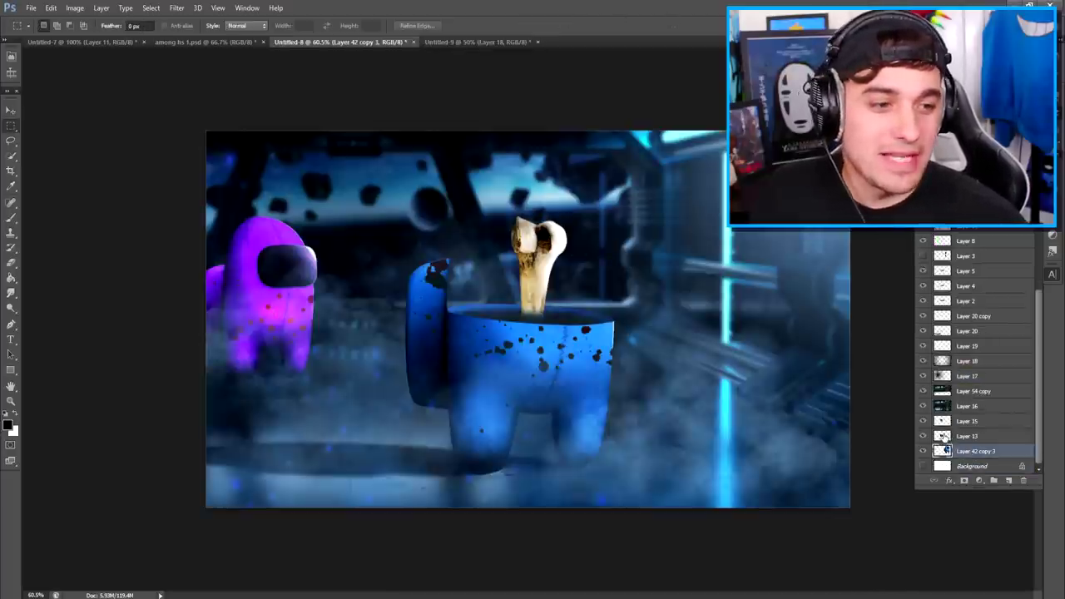
# - Copy the background and smoke layers, Layer 16, Layer 54 copy, Layer 17 and Layer 18, from Untitled-8 into Untitled-9
pyautogui.click(969, 406)
pyautogui.keyDown('ctrl'); pyautogui.click(961, 391); pyautogui.keyUp('ctrl')
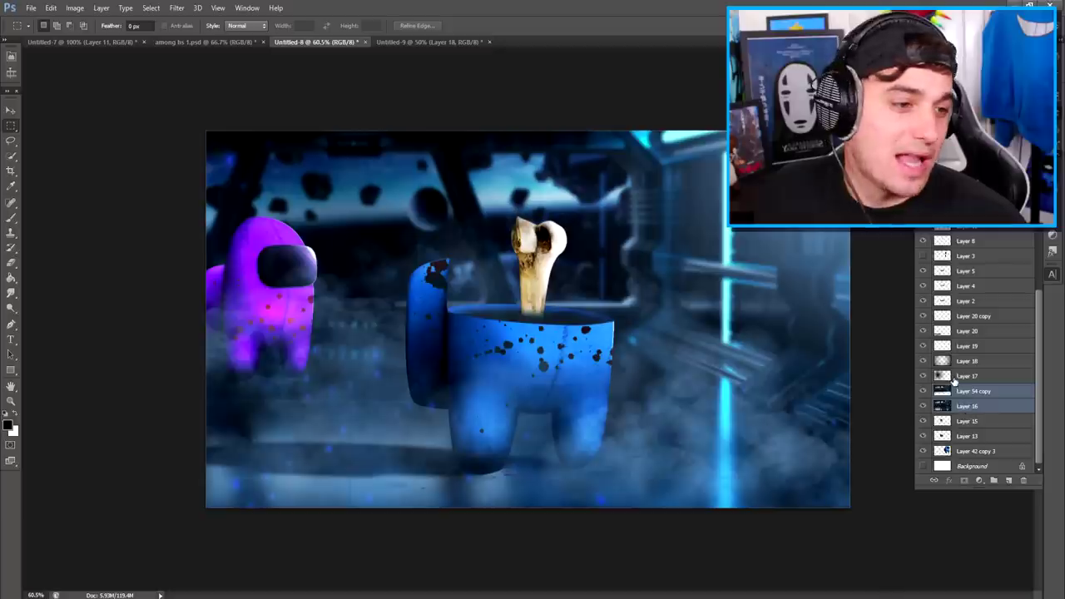
pyautogui.keyDown('shift'); pyautogui.click(961, 361); pyautogui.keyUp('shift')
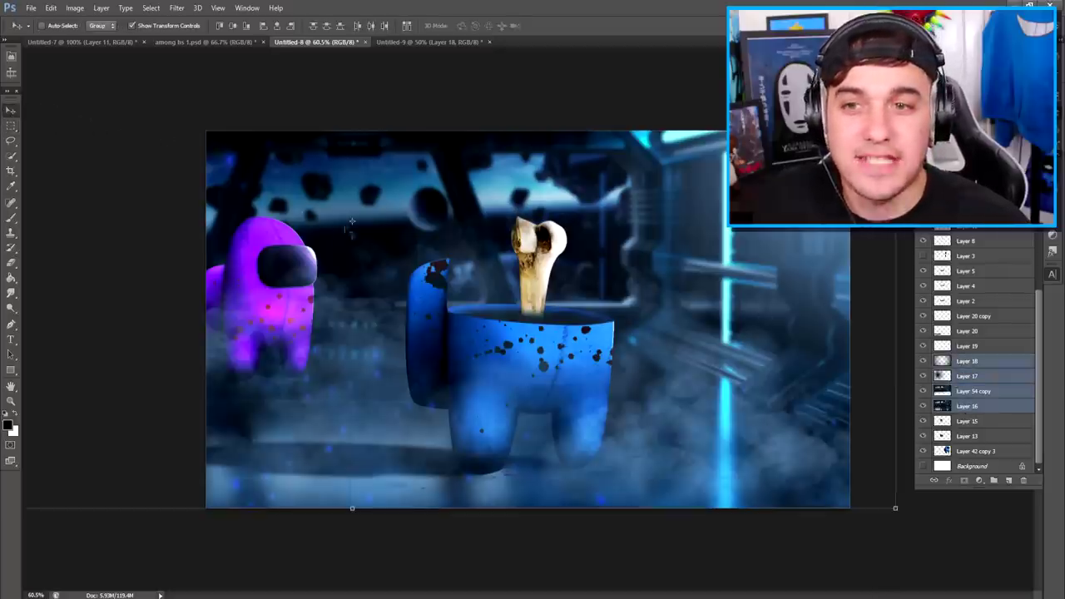
pyautogui.moveTo(391, 150); pyautogui.dragTo(428, 52)
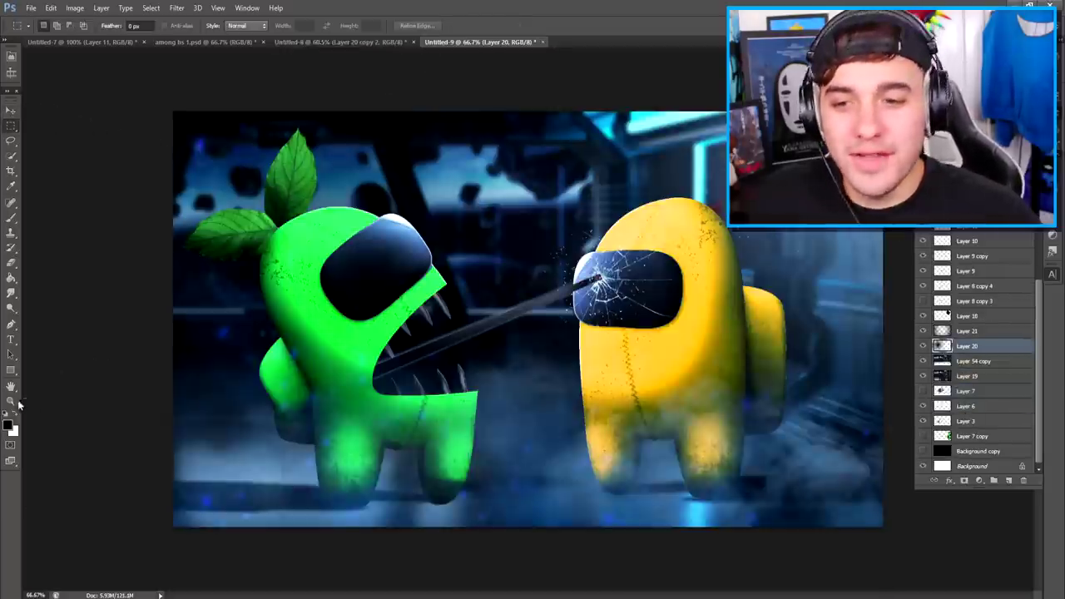
# - Undo the reshaping of the yellow crewmate's body to compare it with the earlier outline
pyautogui.click(10, 401)
pyautogui.keyDown('alt'); pyautogui.click(563, 385); pyautogui.keyUp('alt')
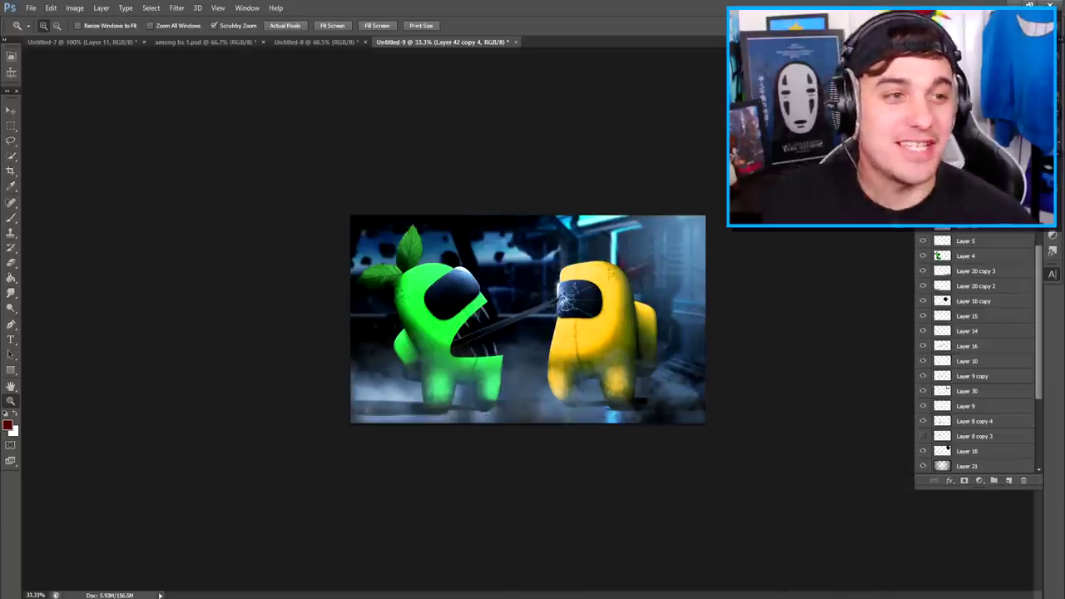
pyautogui.hotkey('ctrl', 'z')
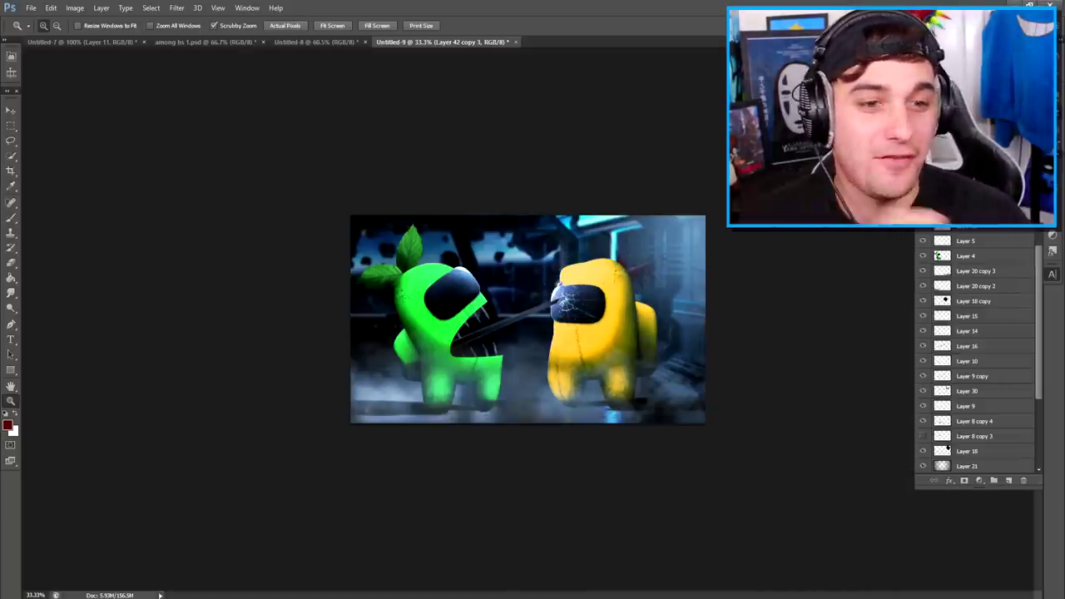
pyautogui.hotkey('ctrl', 'alt', 'z')
pyautogui.hotkey('ctrl', 'alt', 'z')
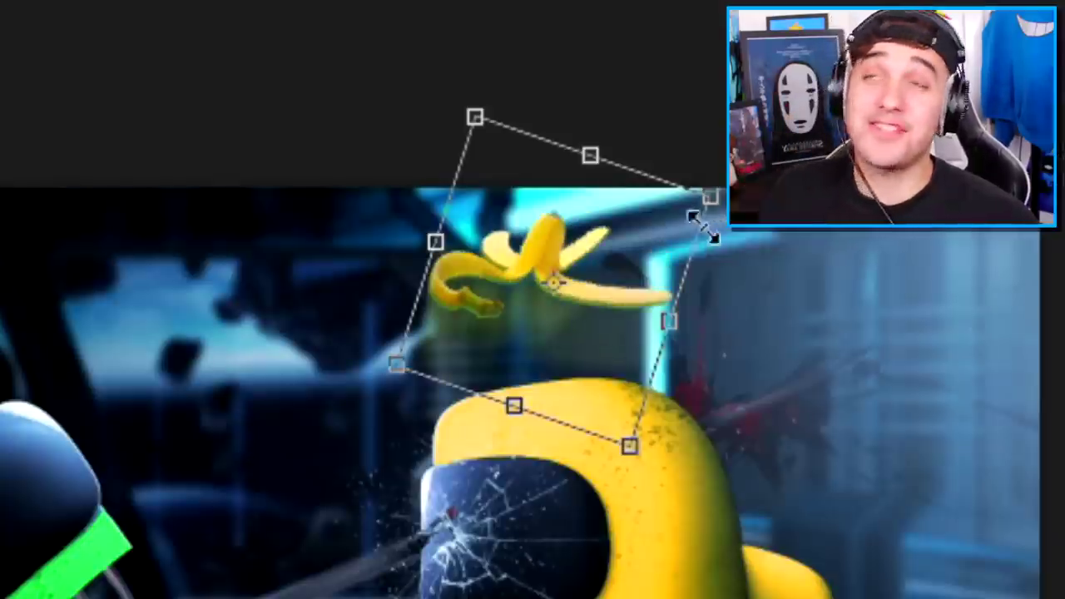
# - Position the banana peel above the yellow crewmate's head
pyautogui.moveTo(613, 244); pyautogui.dragTo(675, 238)
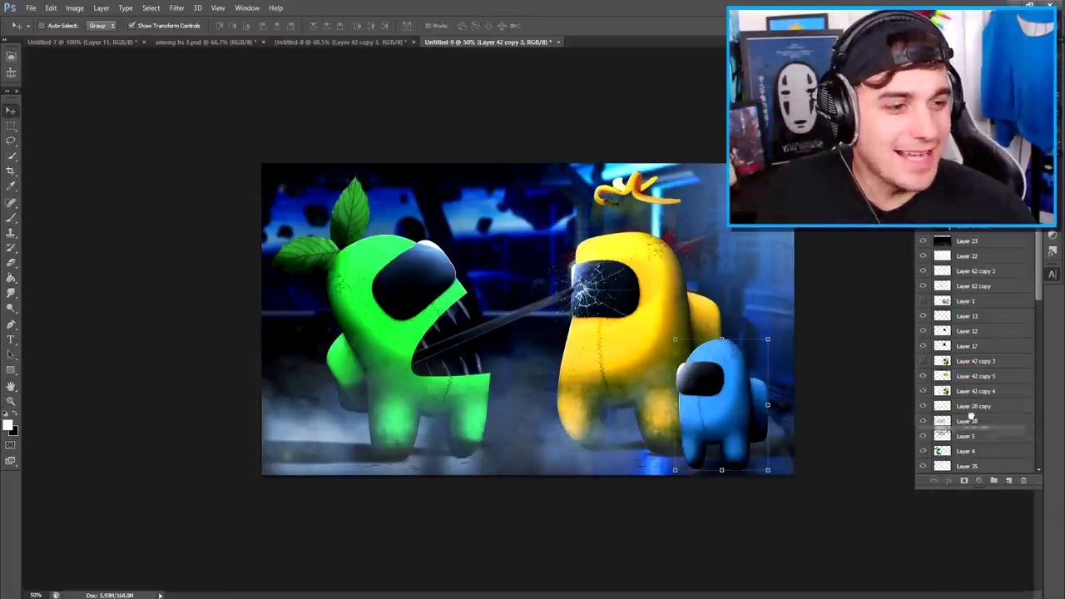
# - Scale the small blue crewmate to about 62% and place it beside the yellow crewmate's feet
pyautogui.click(726, 399)
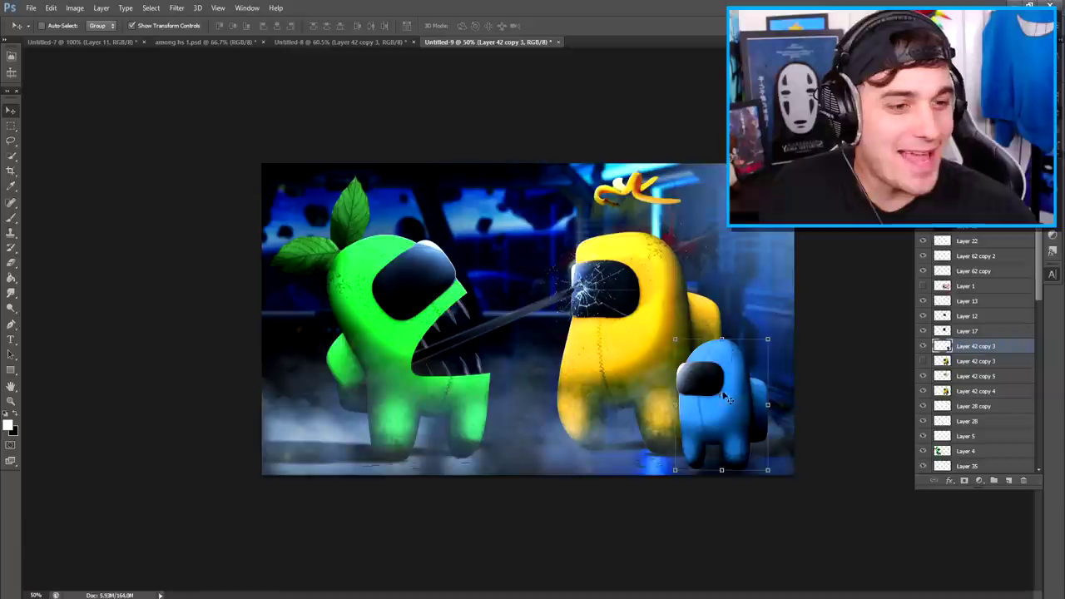
pyautogui.moveTo(732, 392); pyautogui.dragTo(732, 389)
pyautogui.moveTo(766, 338); pyautogui.dragTo(725, 409)
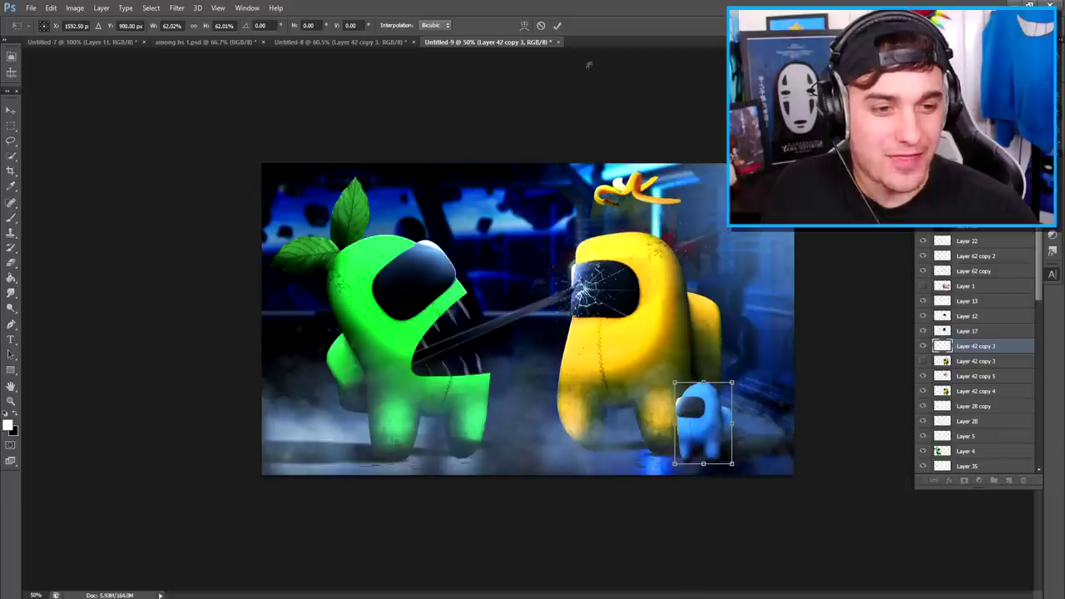
pyautogui.click(558, 26)
# - Examine the whole kill scene composition, including the small crewmate beside the large yellow one
pyautogui.press('z')
pyautogui.keyDown('alt'); pyautogui.click(561, 423); pyautogui.keyUp('alt')
pyautogui.keyDown('alt'); pyautogui.click(561, 423); pyautogui.keyUp('alt')
pyautogui.keyDown('alt'); pyautogui.click(559, 425); pyautogui.keyUp('alt')
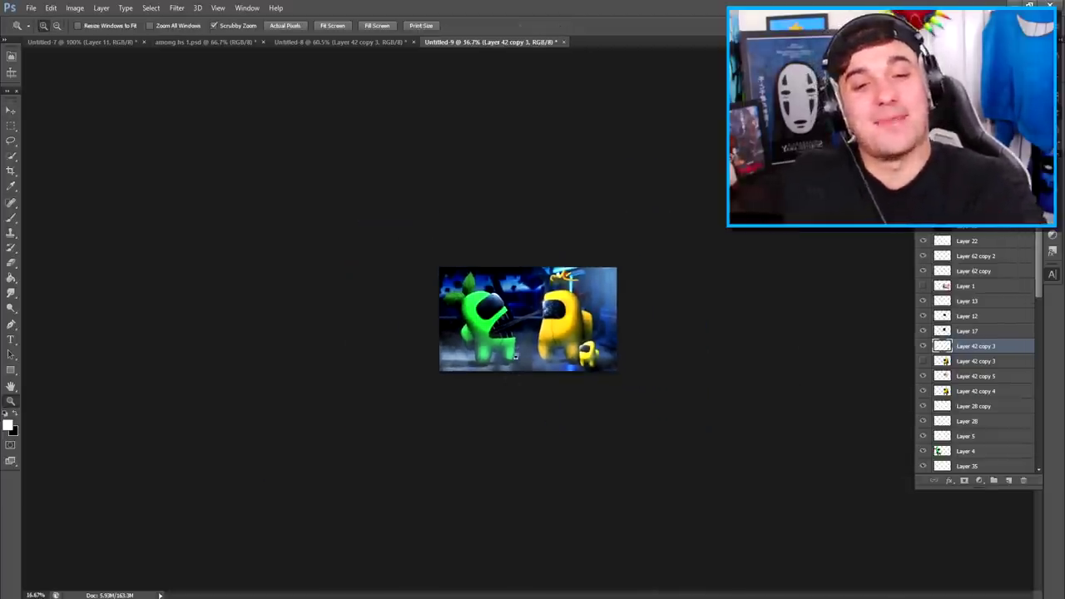
pyautogui.click(516, 355)
pyautogui.moveTo(503, 332); pyautogui.dragTo(504, 352)
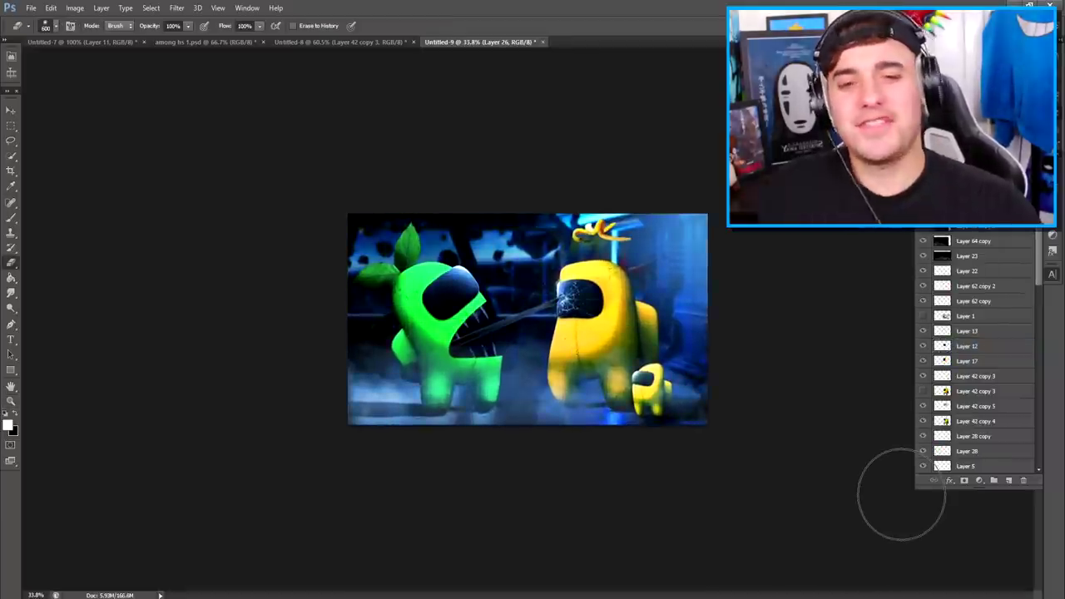